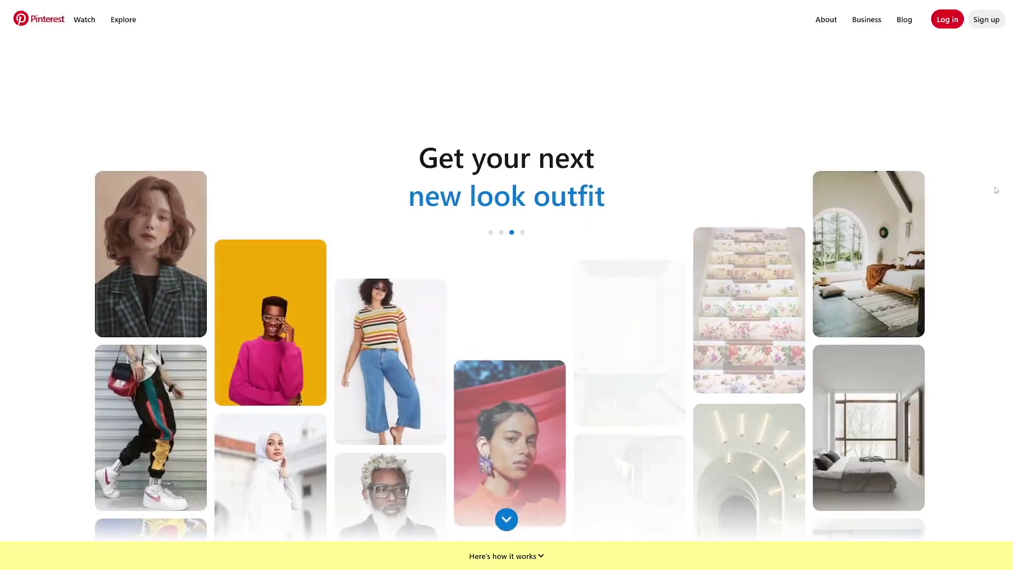
Search Pinterest for "baby care" and browse the resulting pins
scroll(995, 190, down, 3)
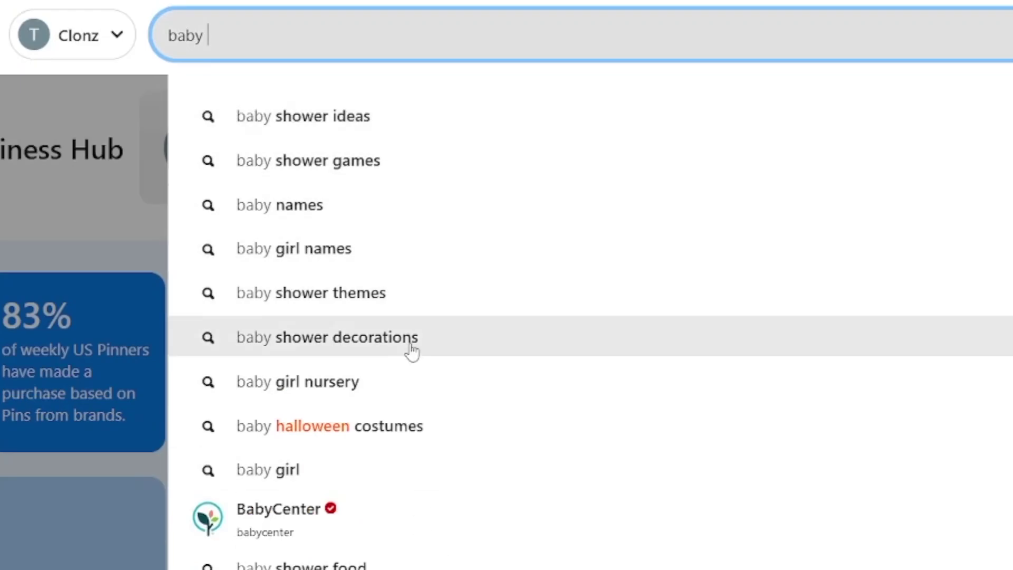
text(care)
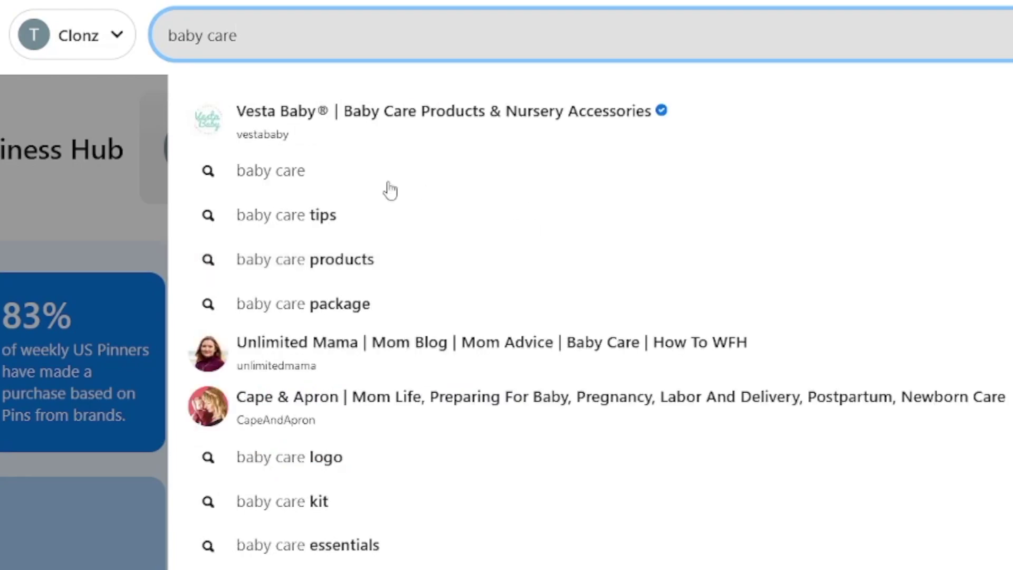
click(390, 189)
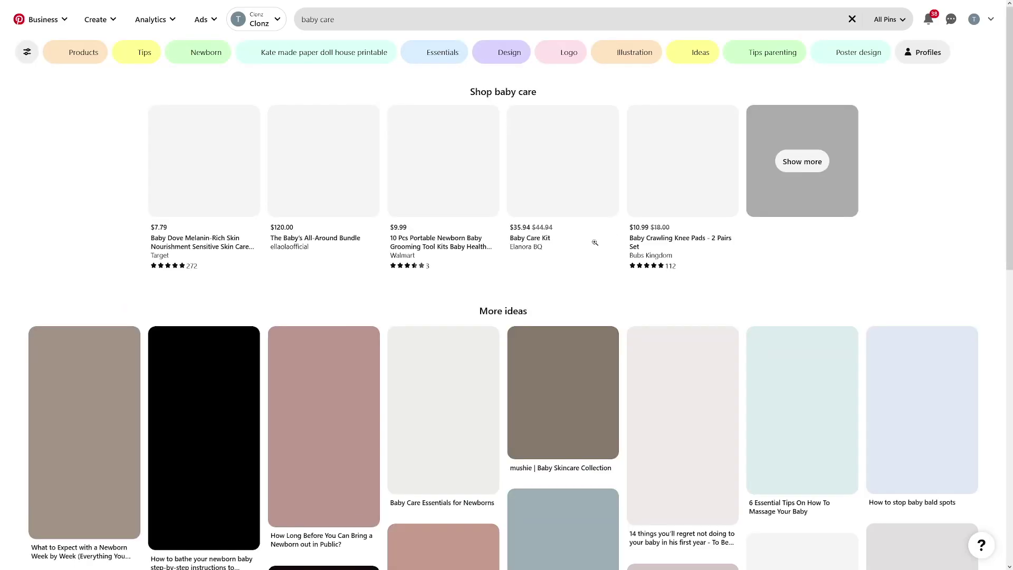
scroll(507, 263, down, 5)
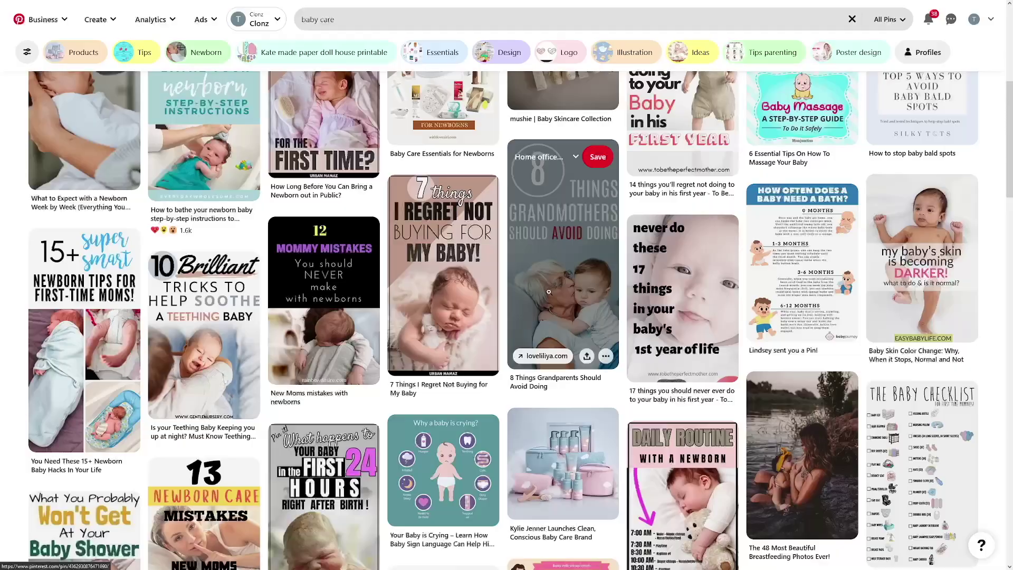
scroll(550, 297, up, 10)
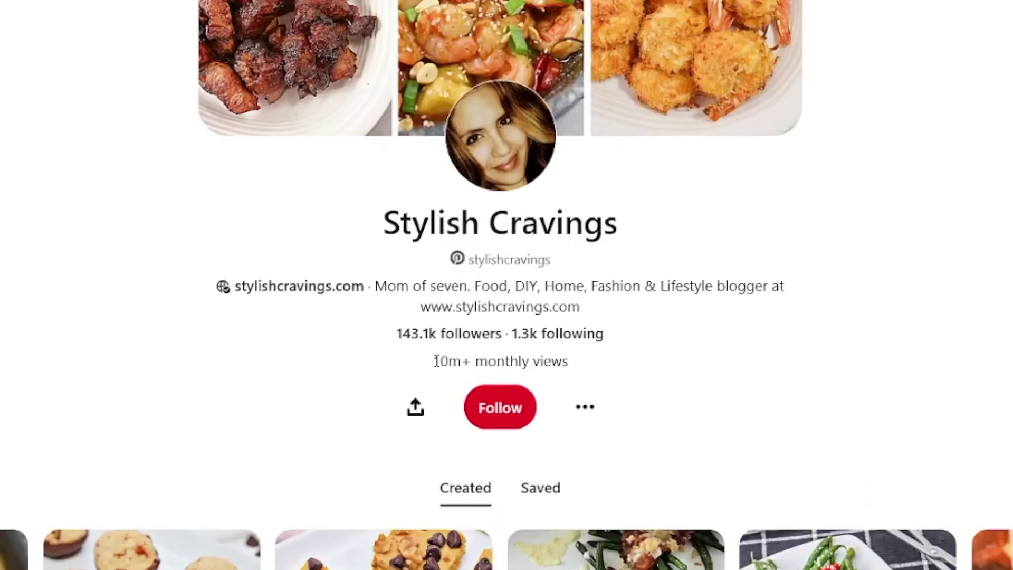
Review the Stylish Cravings profile, checking its monthly views and created pins
drag(467, 329, 481, 329)
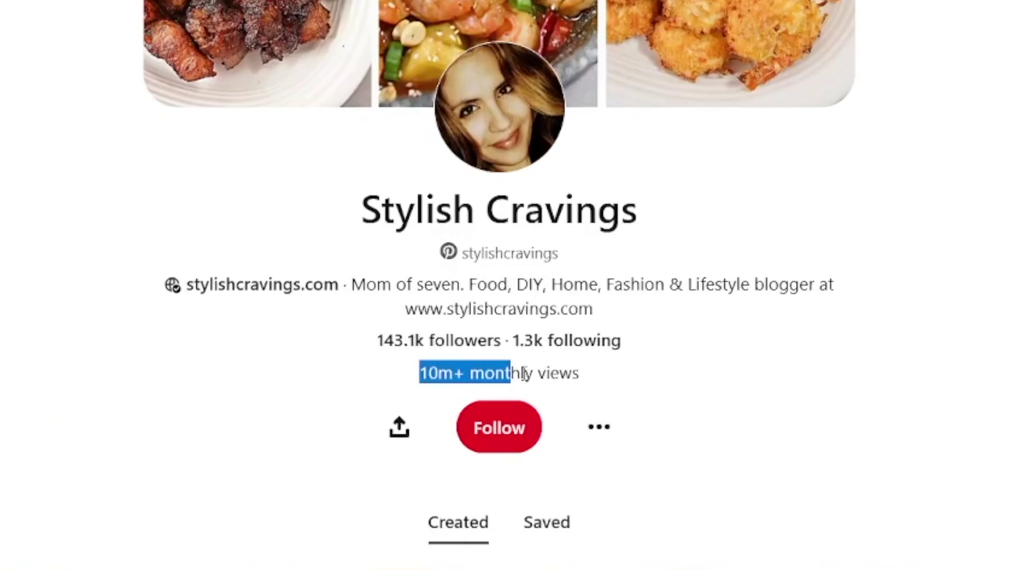
click(565, 377)
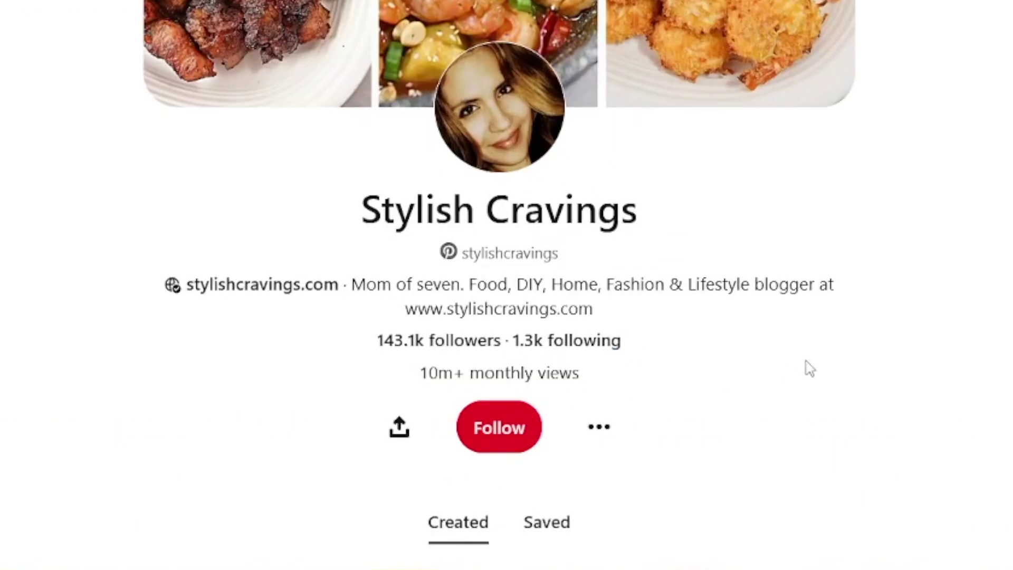
scroll(776, 354, down, 5)
scroll(773, 351, down, 5)
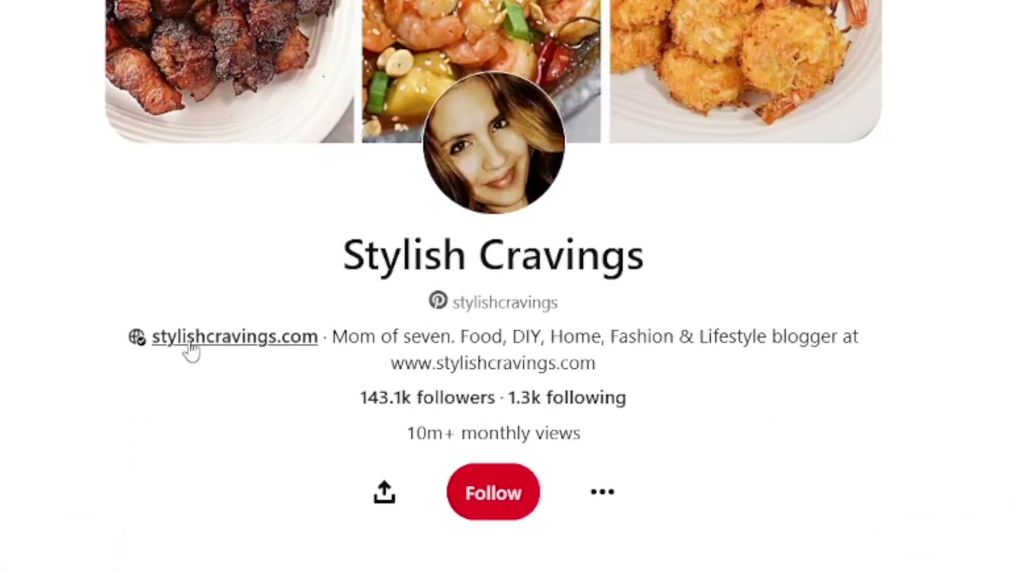
Open the stylishcravings.com website linked in the profile and browse its recipe posts
click(270, 340)
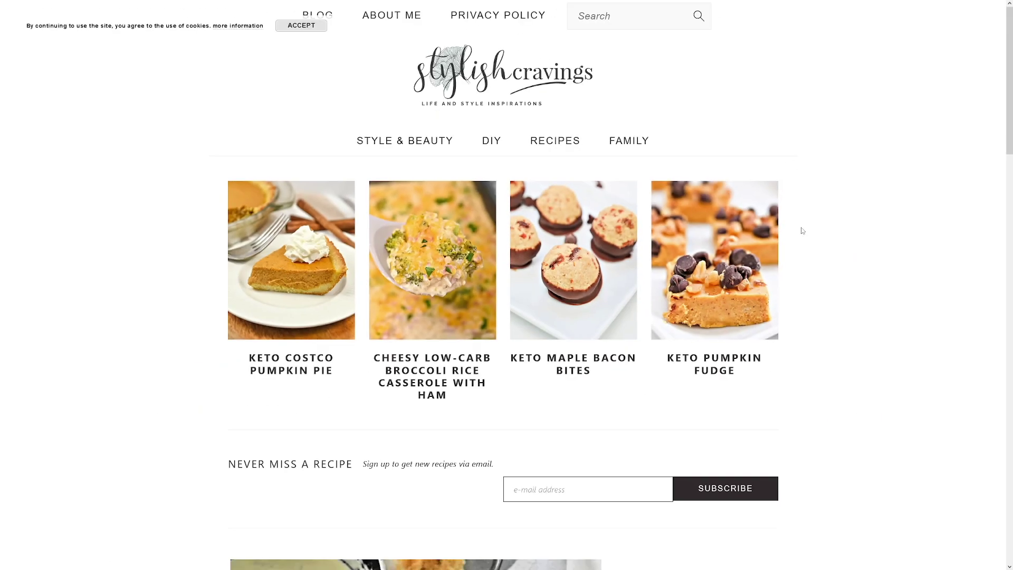
scroll(801, 231, down, 5)
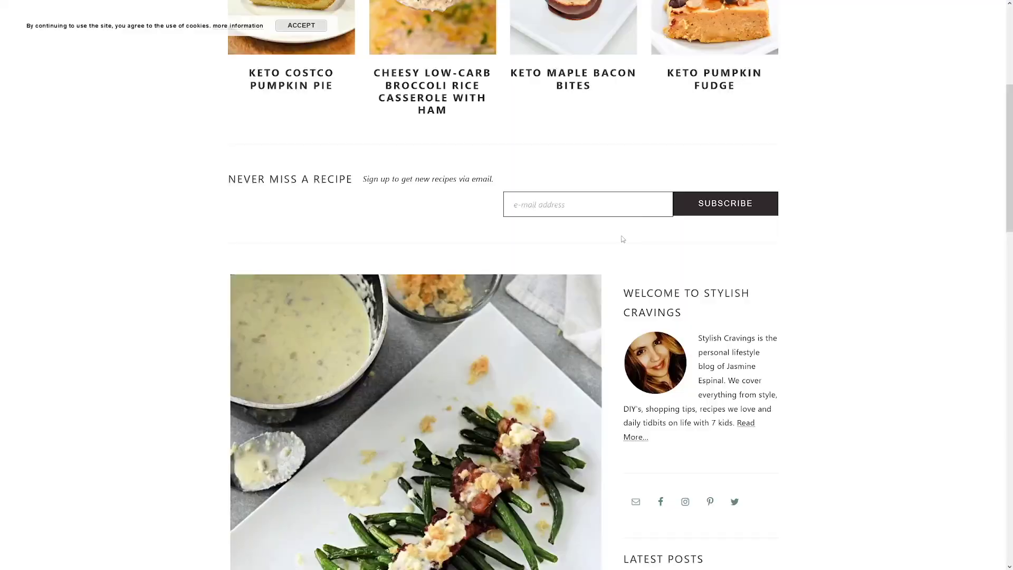
scroll(617, 240, down, 10)
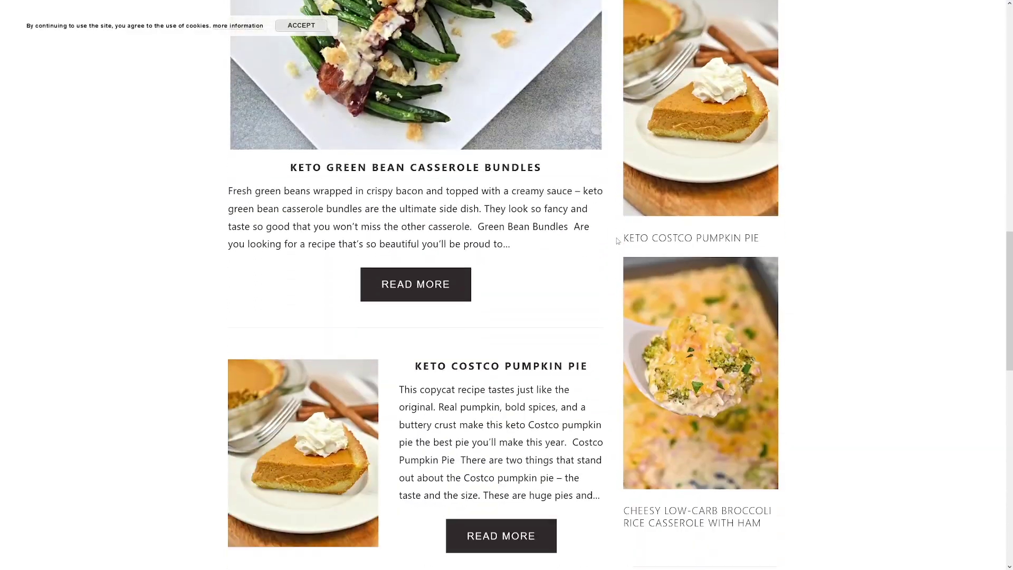
scroll(617, 240, down, 7)
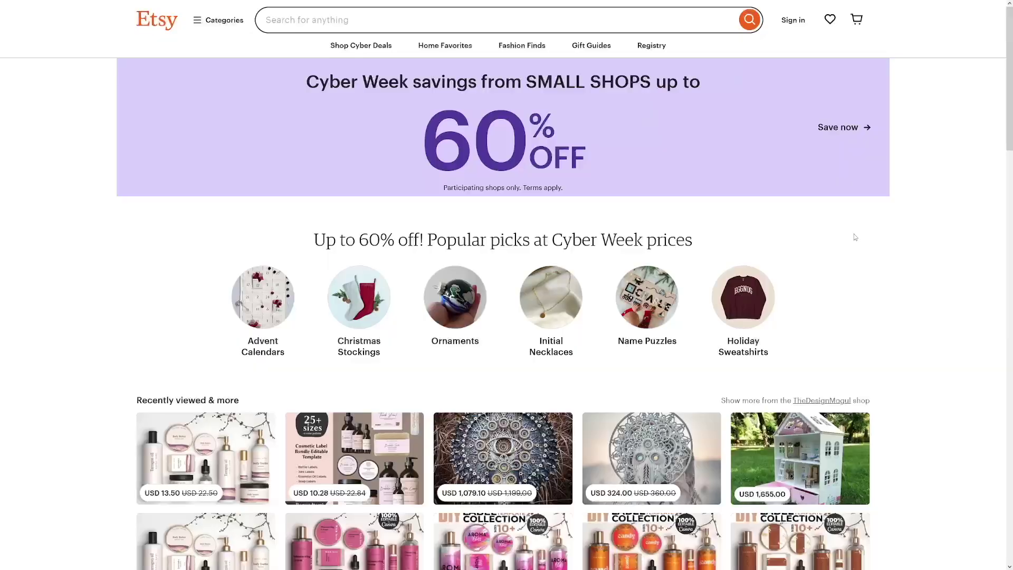
scroll(854, 237, down, 9)
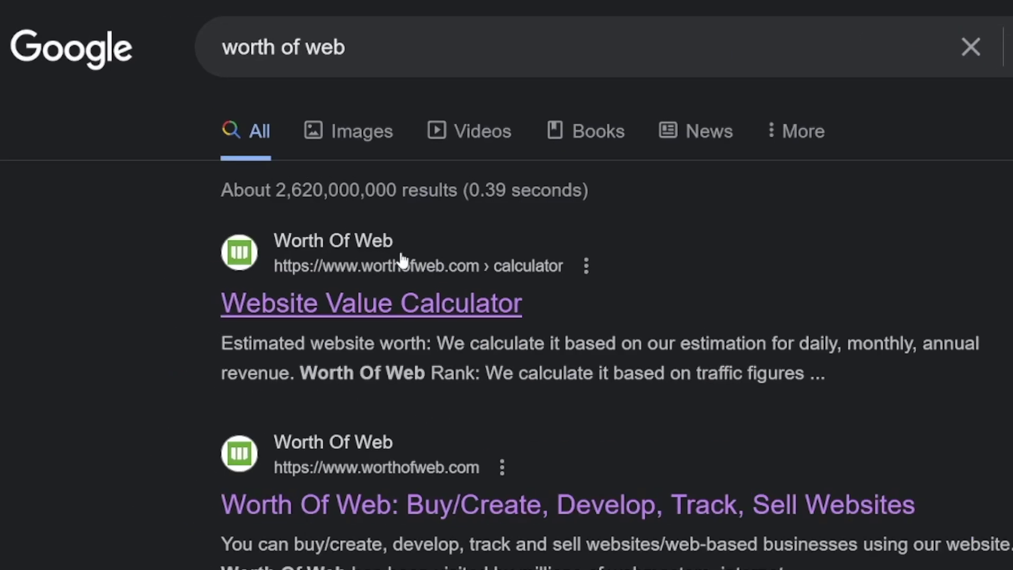
Open Worth Of Web's Website Value Calculator from the search results and analyze stylishcravings.com
click(323, 317)
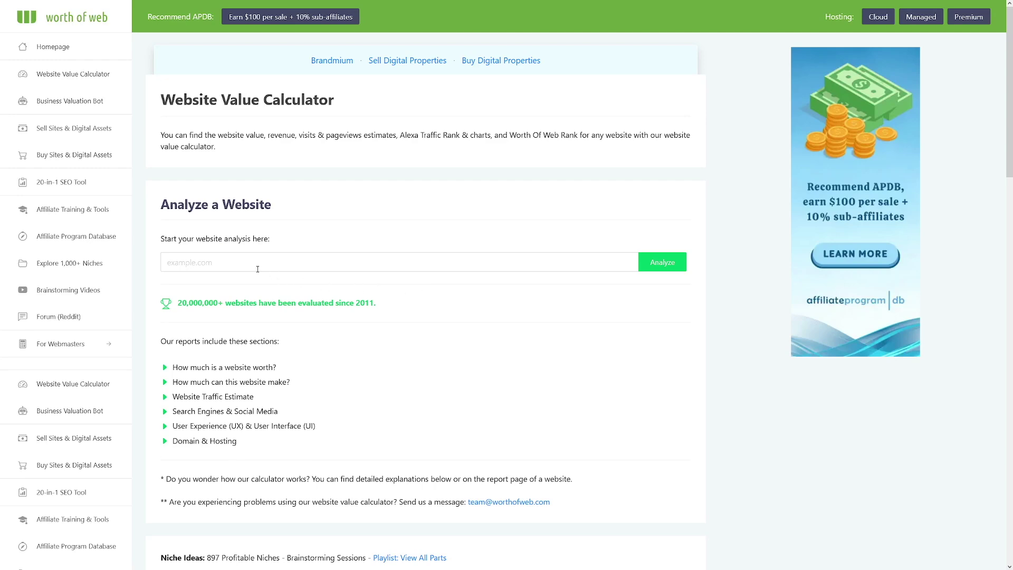
drag(238, 264, 184, 266)
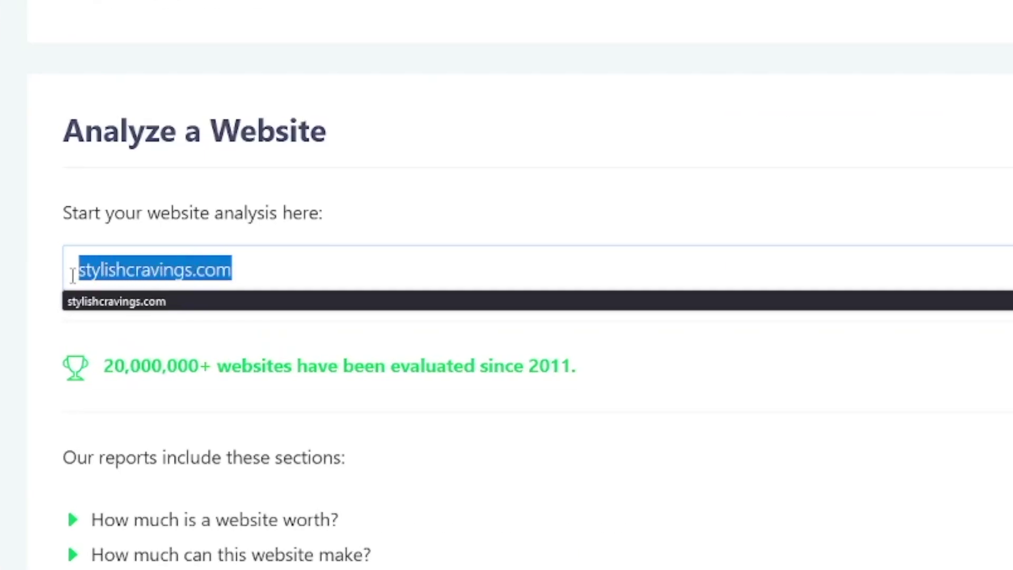
click(528, 220)
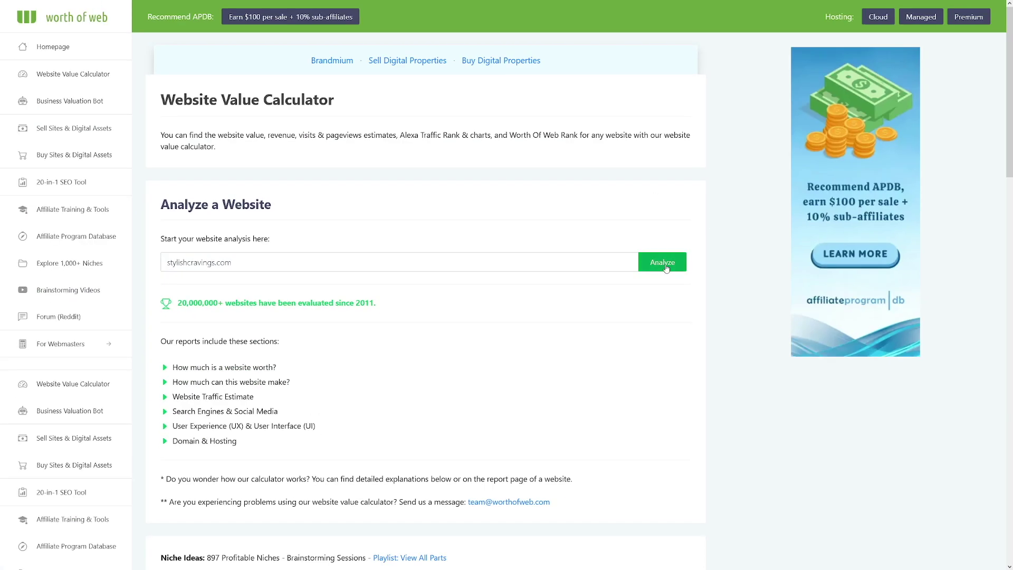
click(663, 262)
Examine the website's estimated worth and the remaining sections of the valuation report
scroll(536, 214, down, 12)
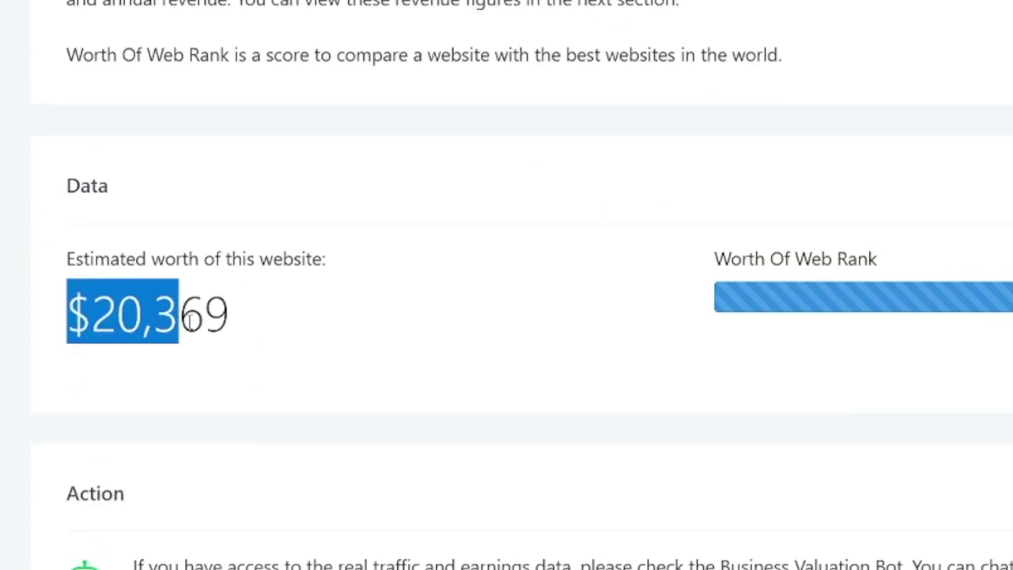
click(230, 322)
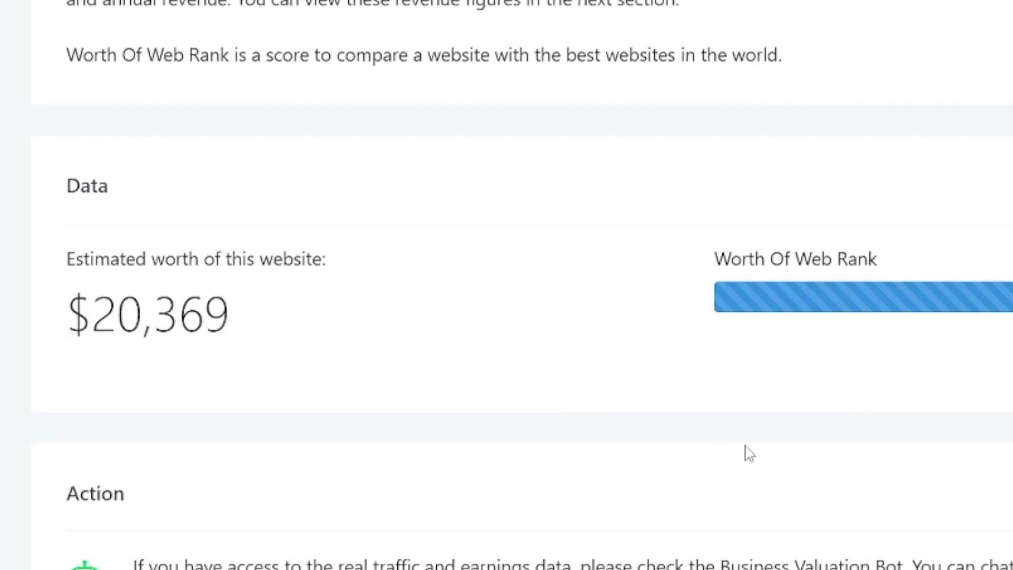
scroll(749, 454, down, 20)
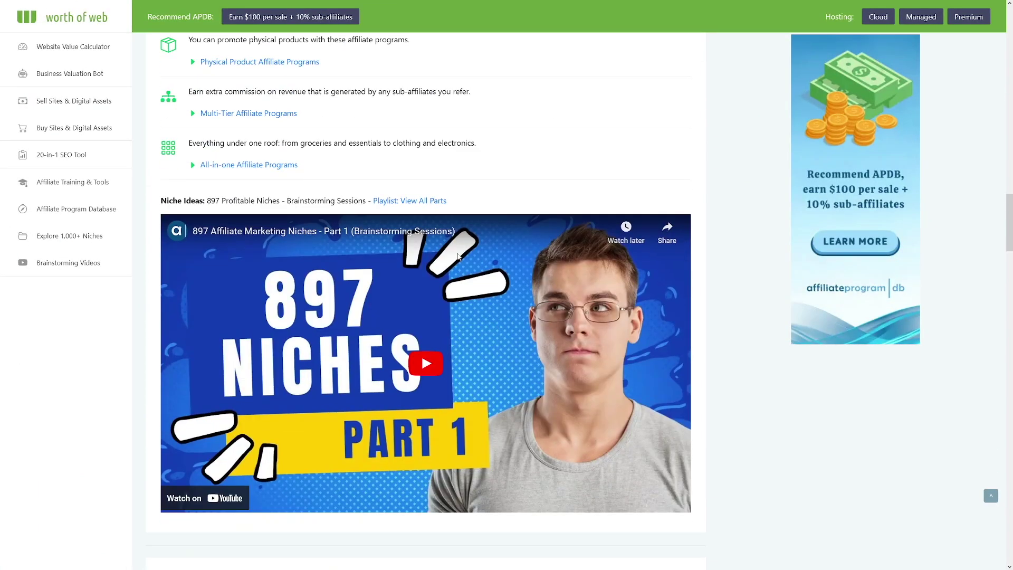
scroll(458, 256, down, 10)
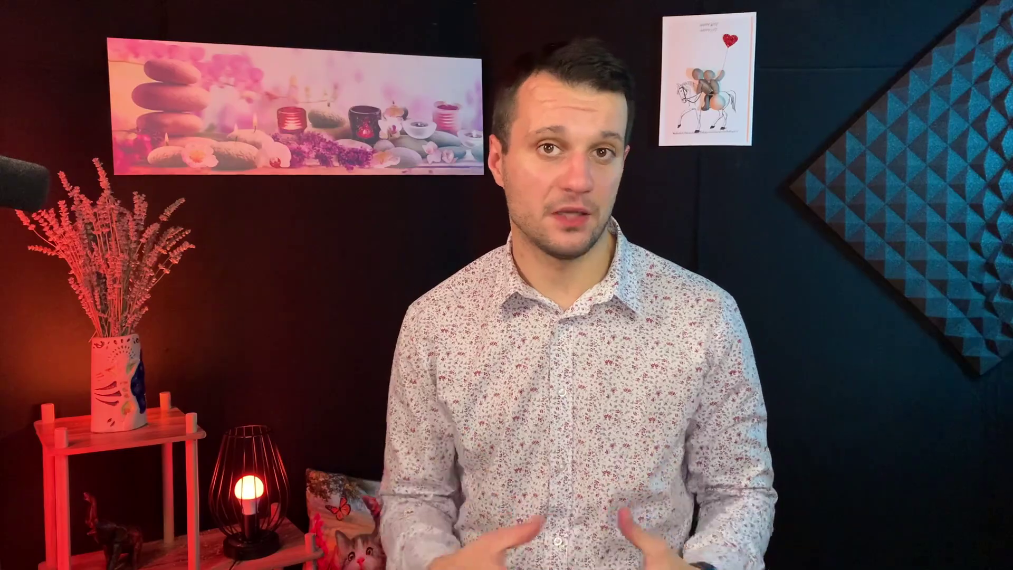
text(*)
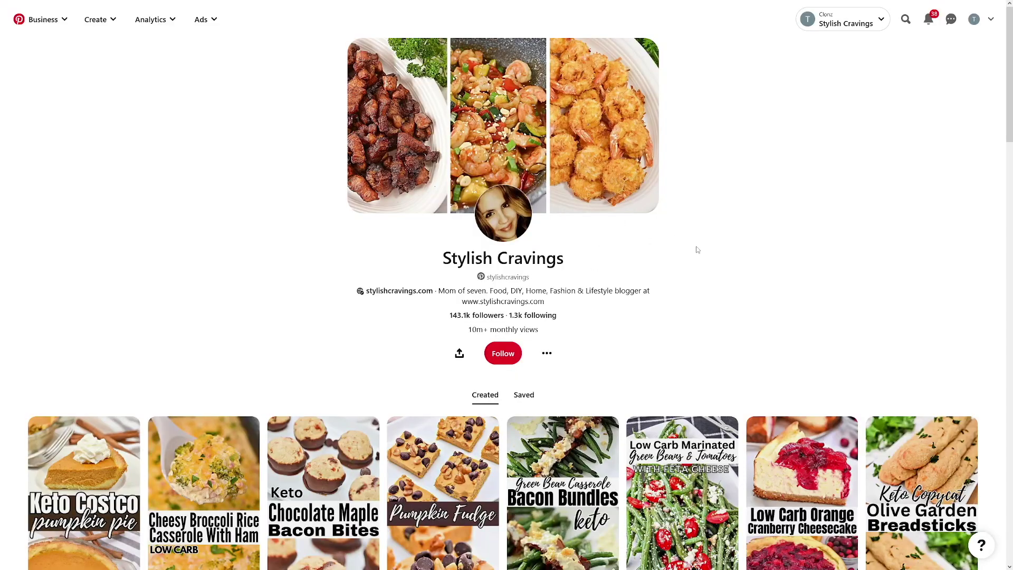
Look over the Stylish Cravings pins on Pinterest and check the total visits figure in Similarweb
scroll(624, 280, down, 6)
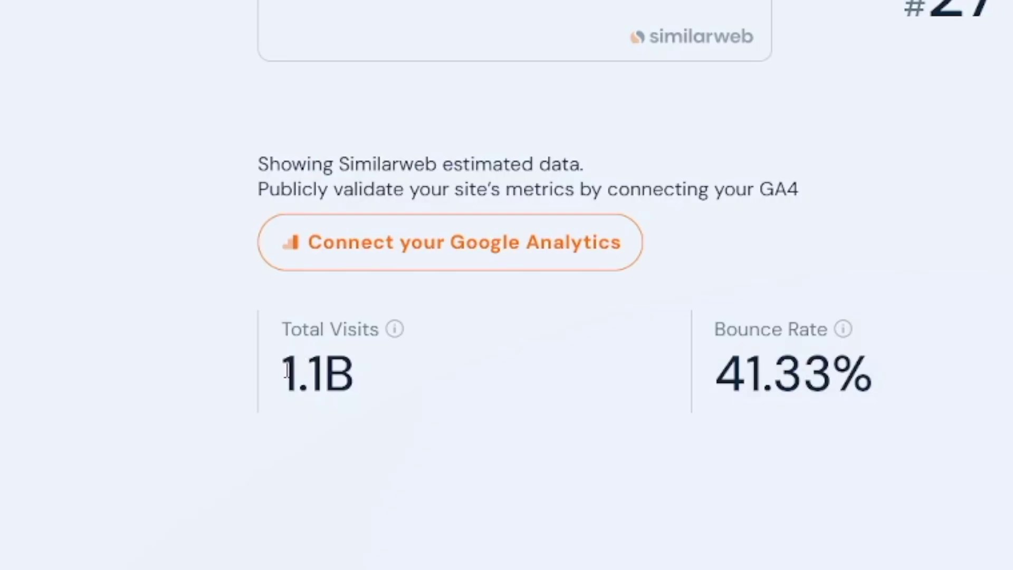
drag(282, 371, 347, 375)
click(356, 376)
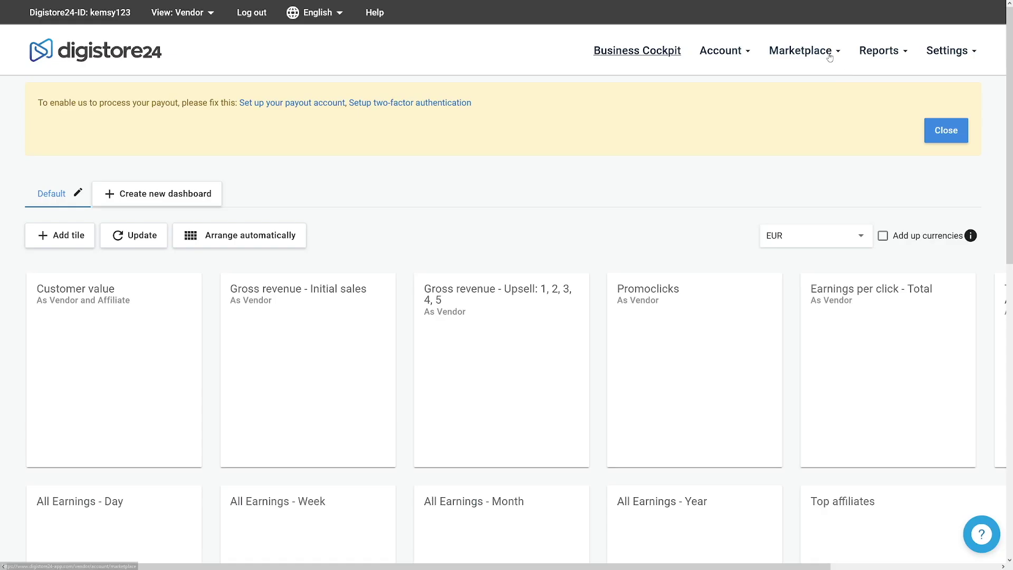
Open all offers on Digistore24's affiliate marketplace and narrow the digital products to the Food & Drinks category
click(827, 50)
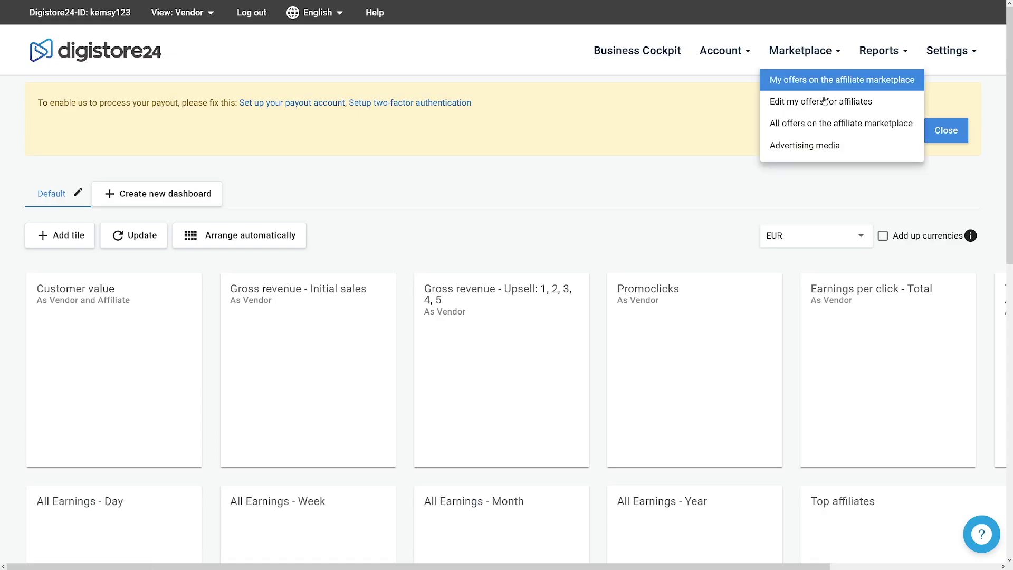
click(826, 124)
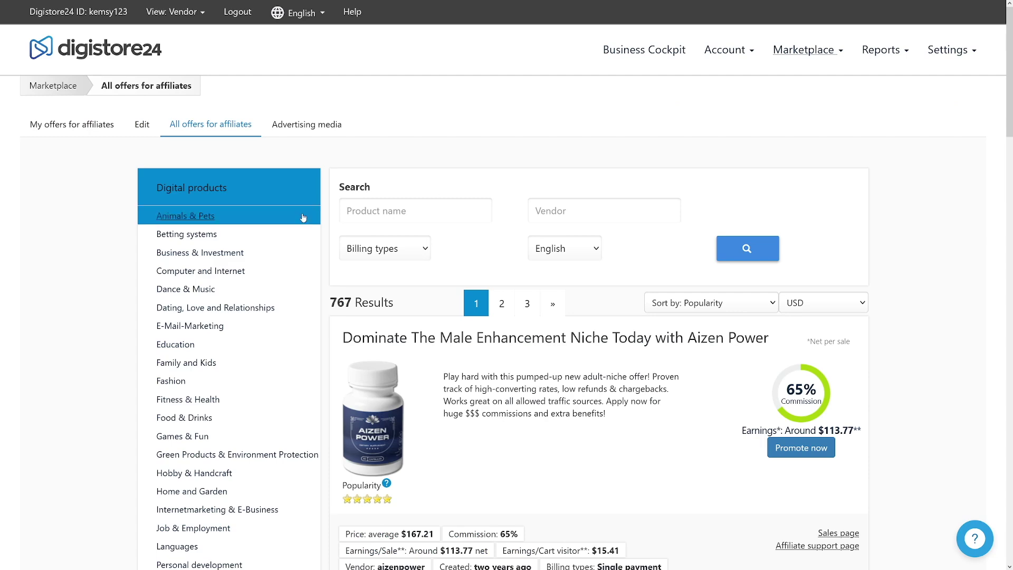
scroll(326, 240, down, 1)
scroll(326, 240, down, 1)
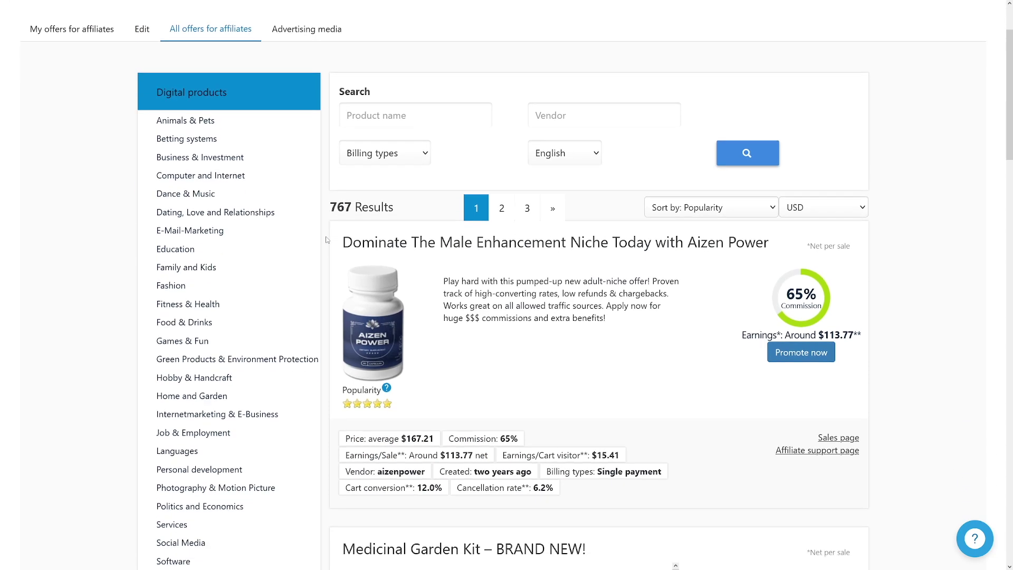
scroll(179, 422, down, 2)
scroll(180, 421, up, 2)
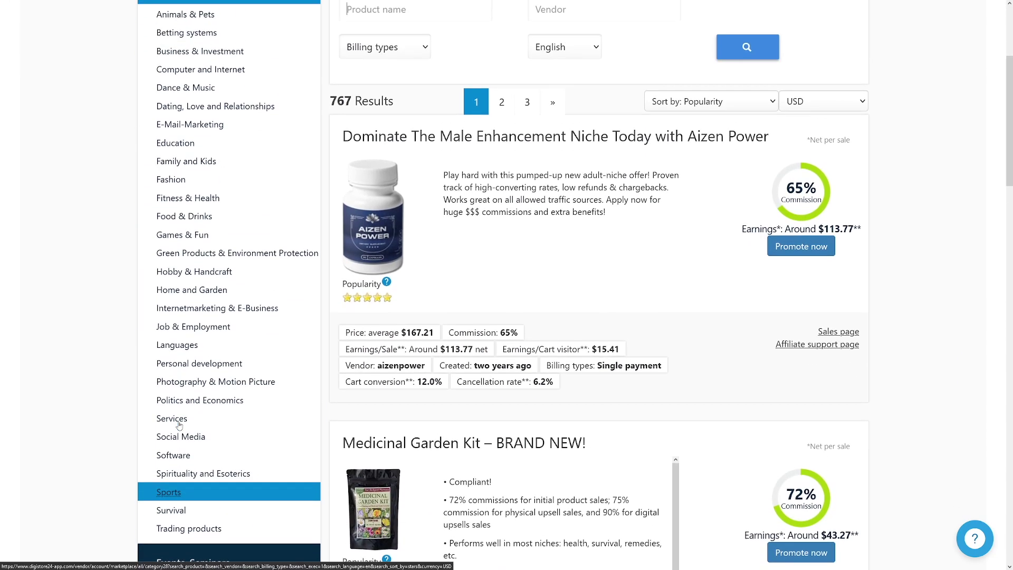
click(194, 289)
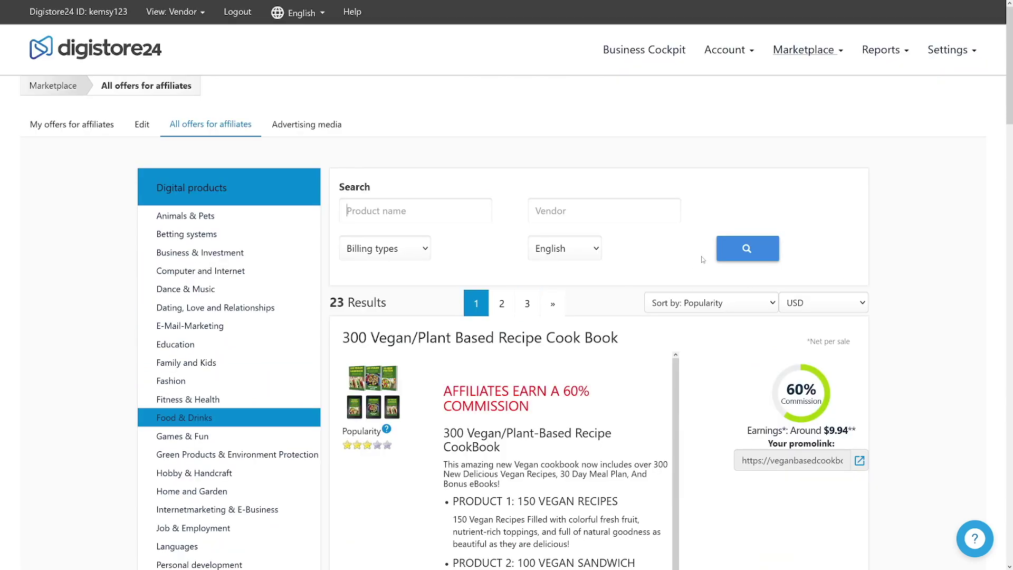
Review the Food & Drinks offers, examining the Instant Pot Keto listing and the Keto Breads earnings per sale
scroll(702, 259, down, 10)
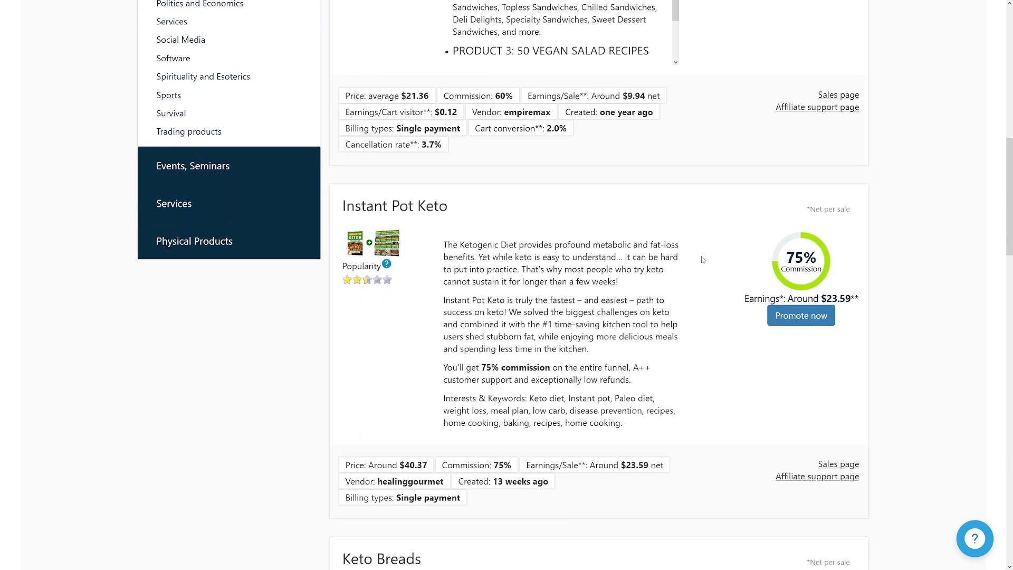
drag(451, 207, 396, 203)
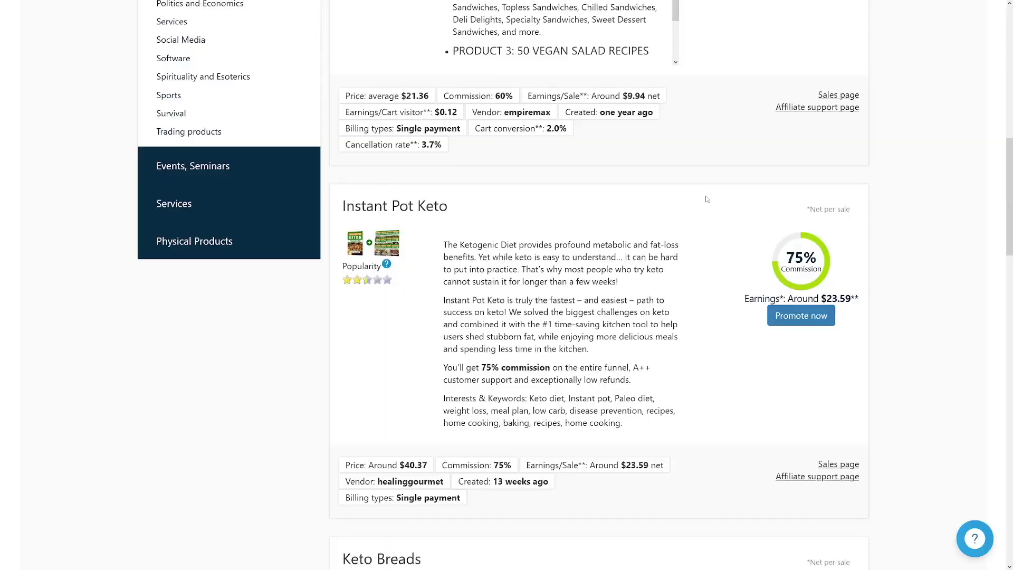
scroll(706, 198, down, 6)
scroll(707, 199, down, 3)
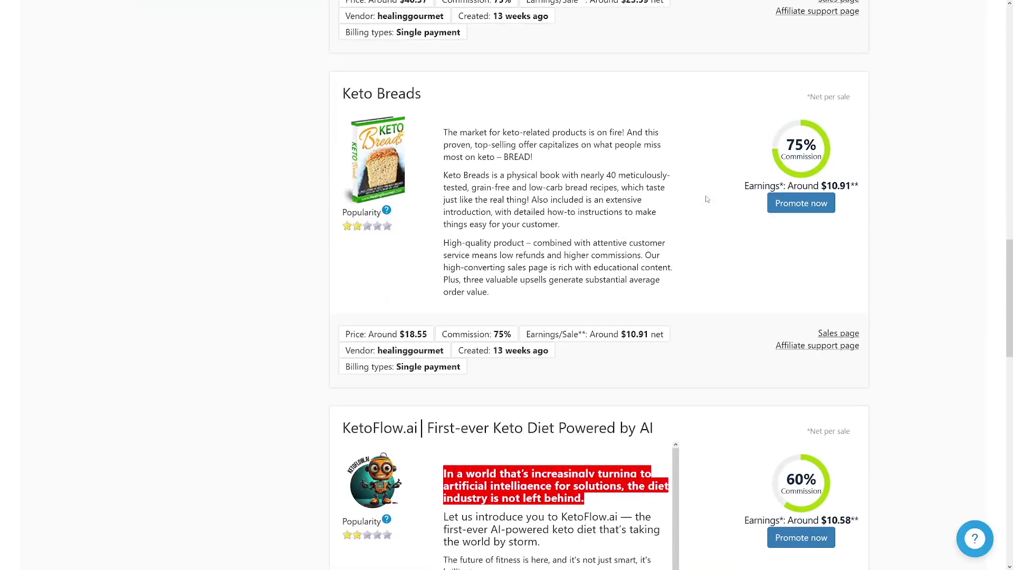
scroll(707, 199, up, 2)
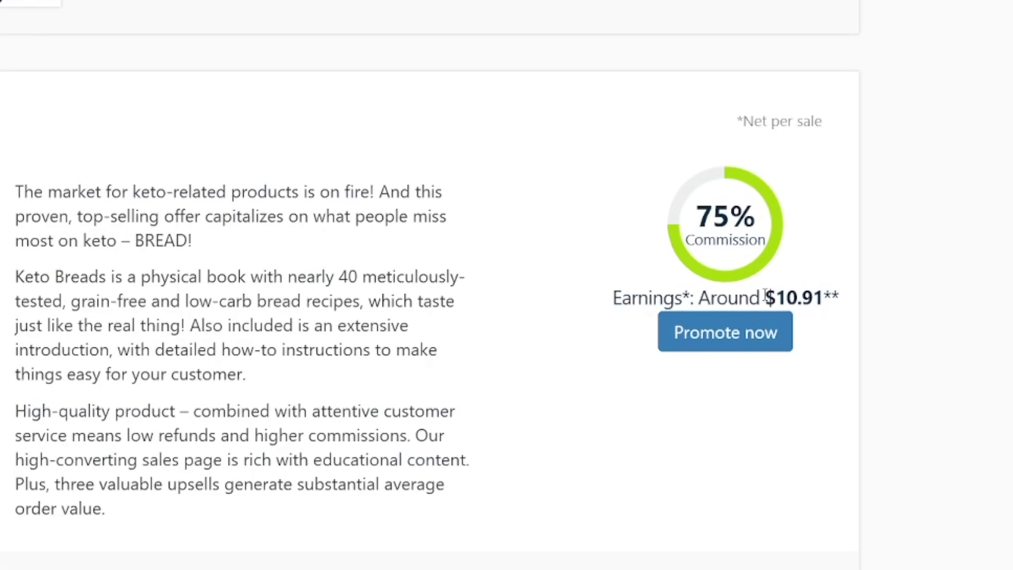
drag(774, 297, 826, 299)
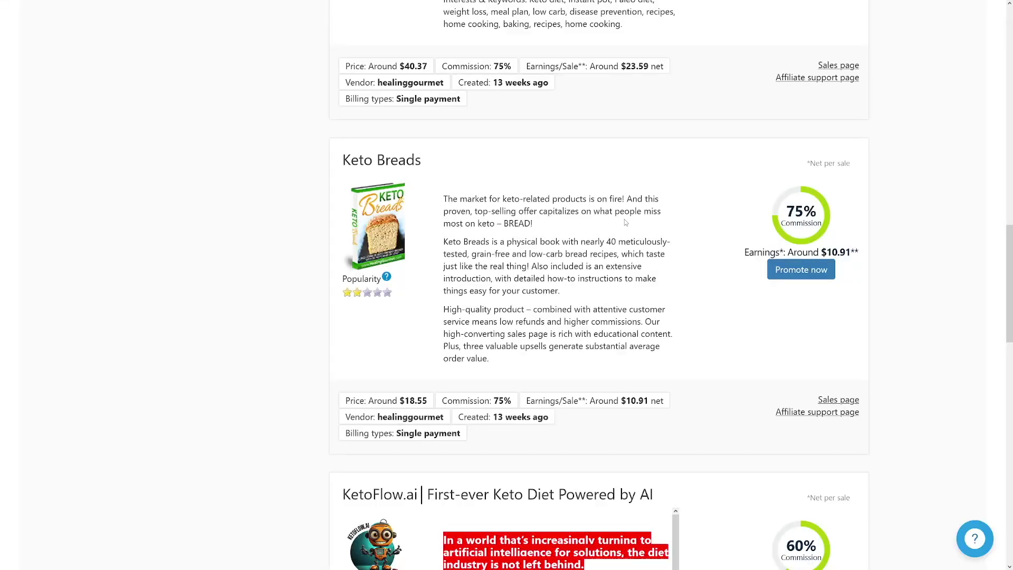
Request to promote the Keto Breads offer and copy its promolink
click(798, 269)
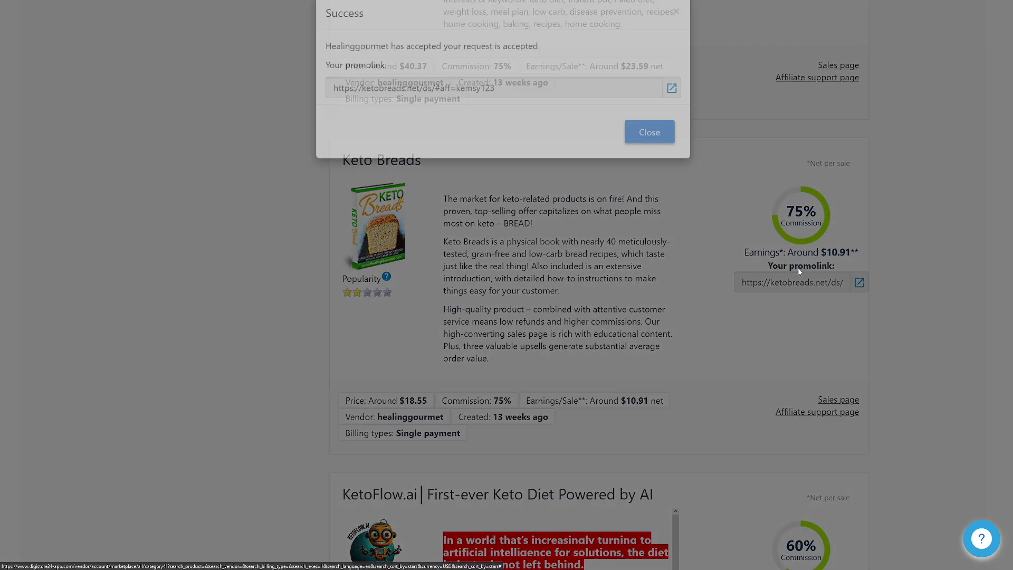
click(517, 116)
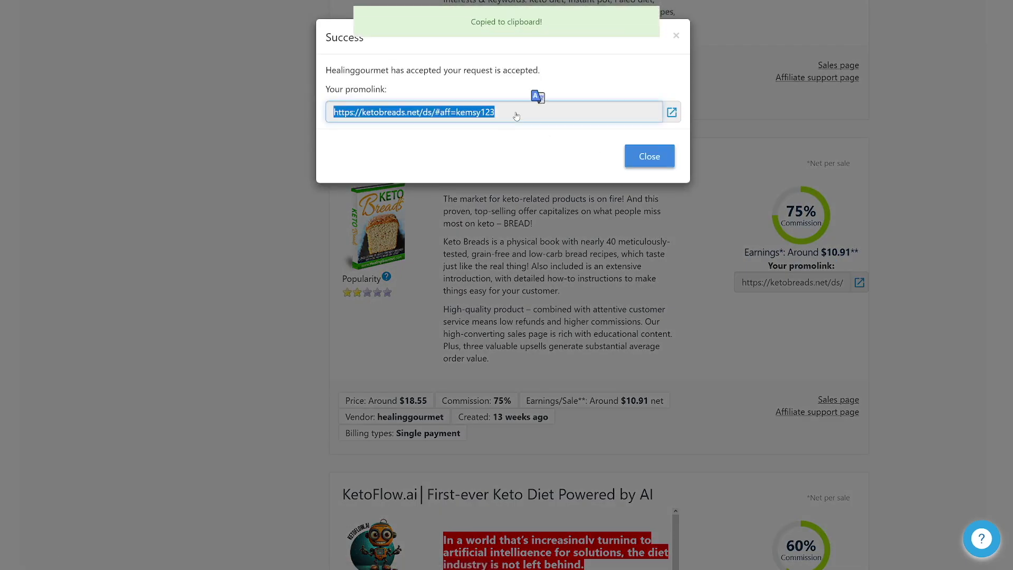
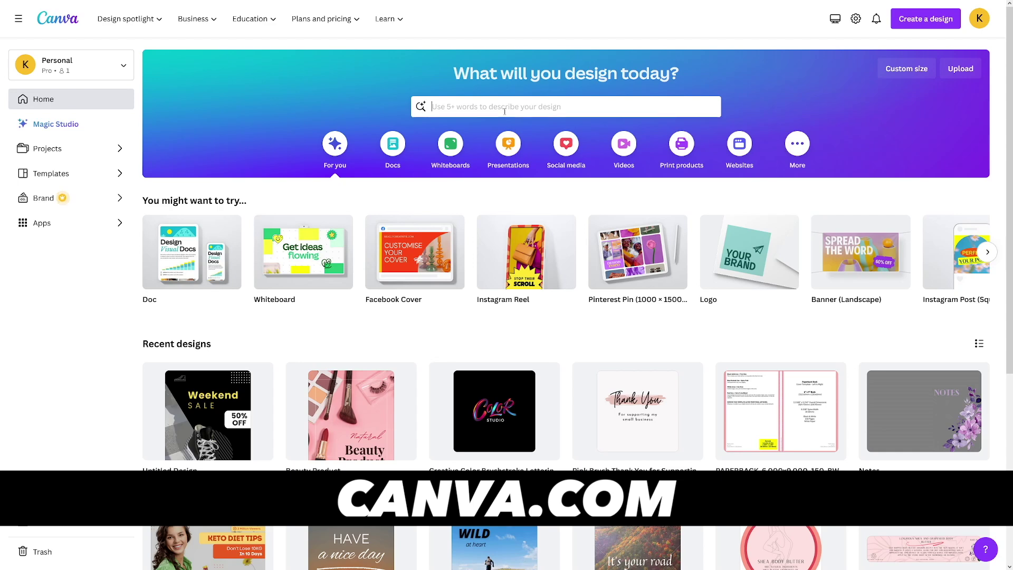
In Canva, find the Pinterest Pin (1000 × 1500 px) templates and create a blank Pinterest Pin
text(nterst)
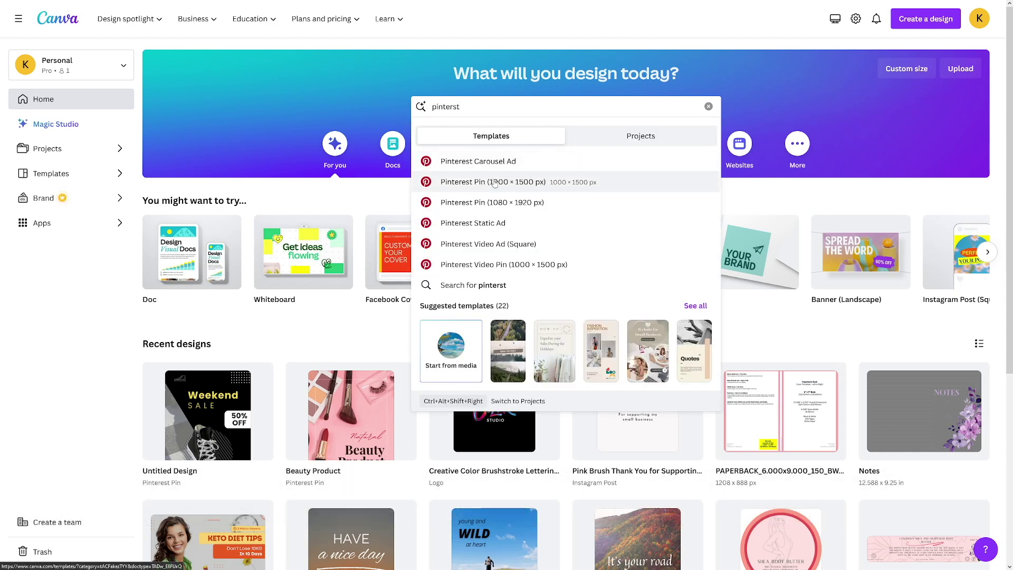
click(506, 183)
scroll(490, 238, down, 2)
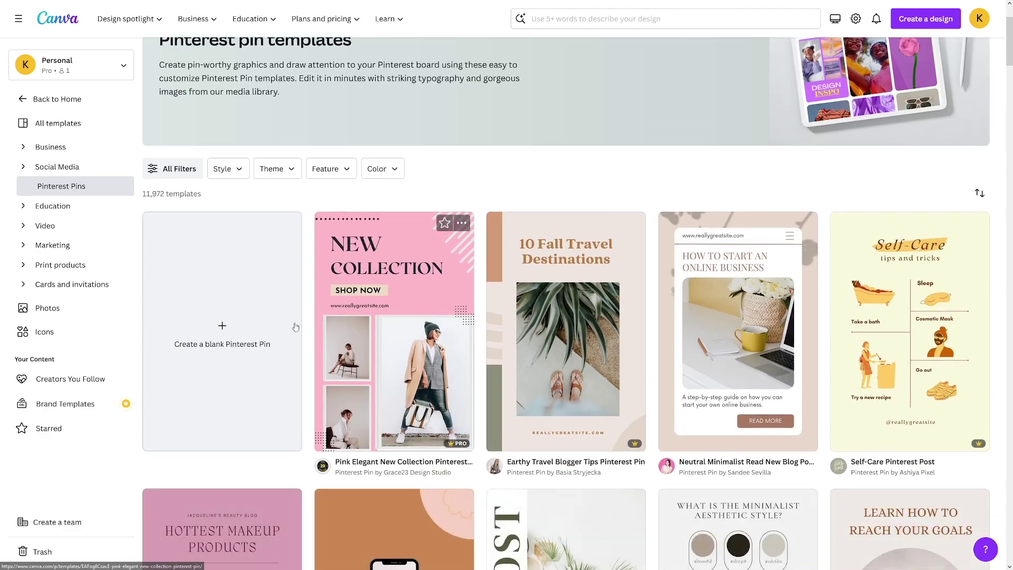
click(236, 365)
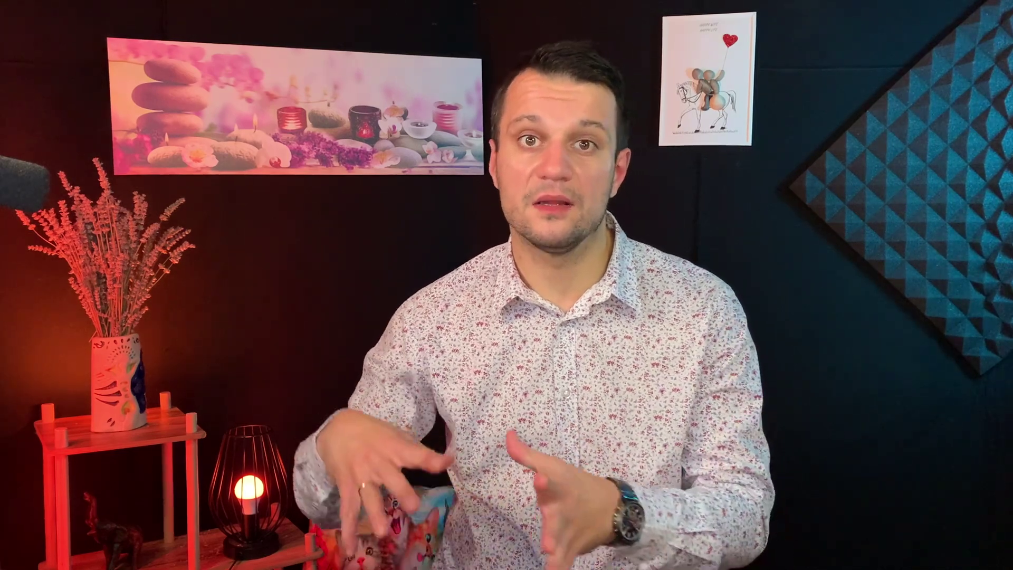
Search the pin design templates for "keto diet" and browse the matching designs
click(121, 53)
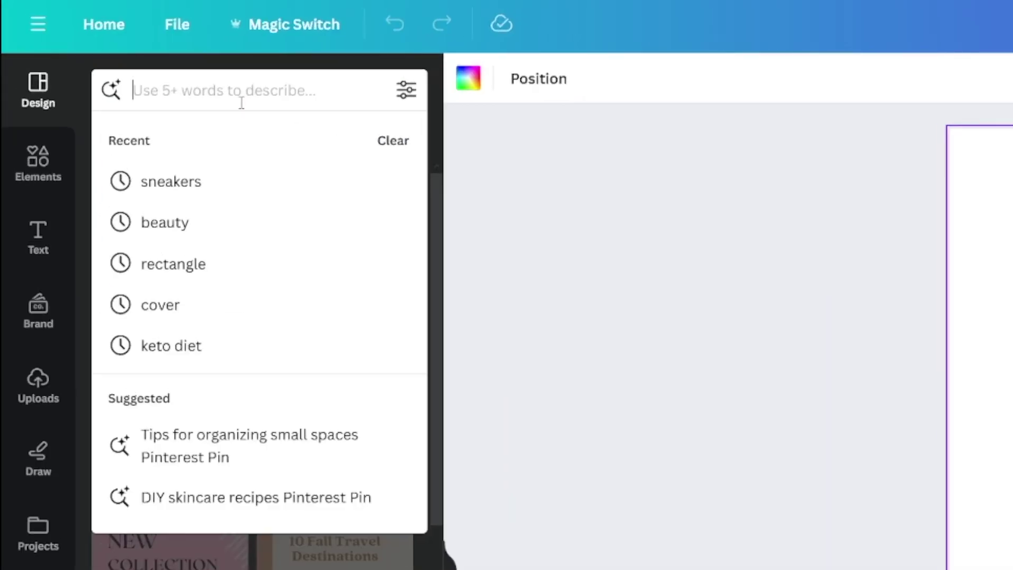
text(keto)
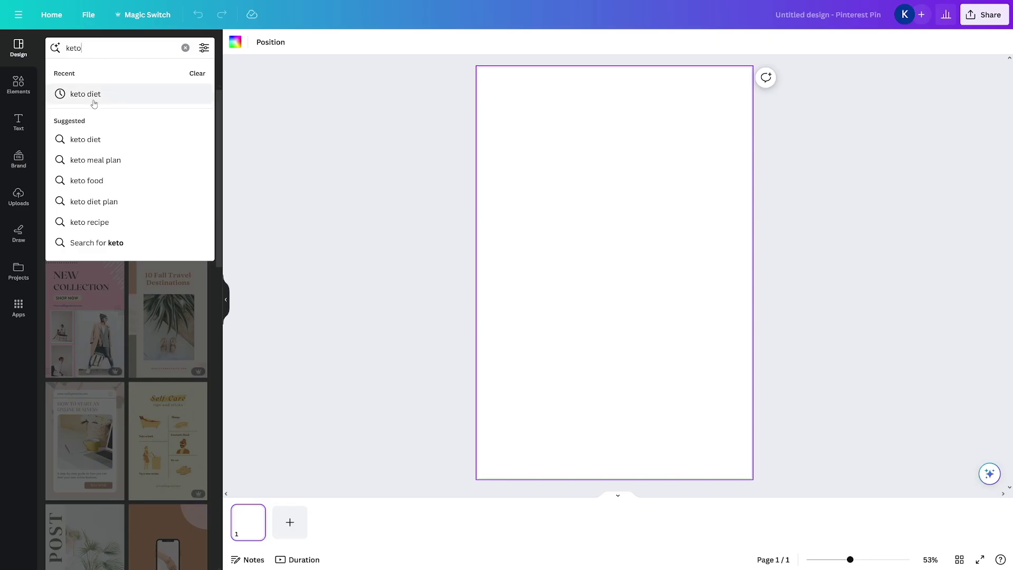
click(186, 185)
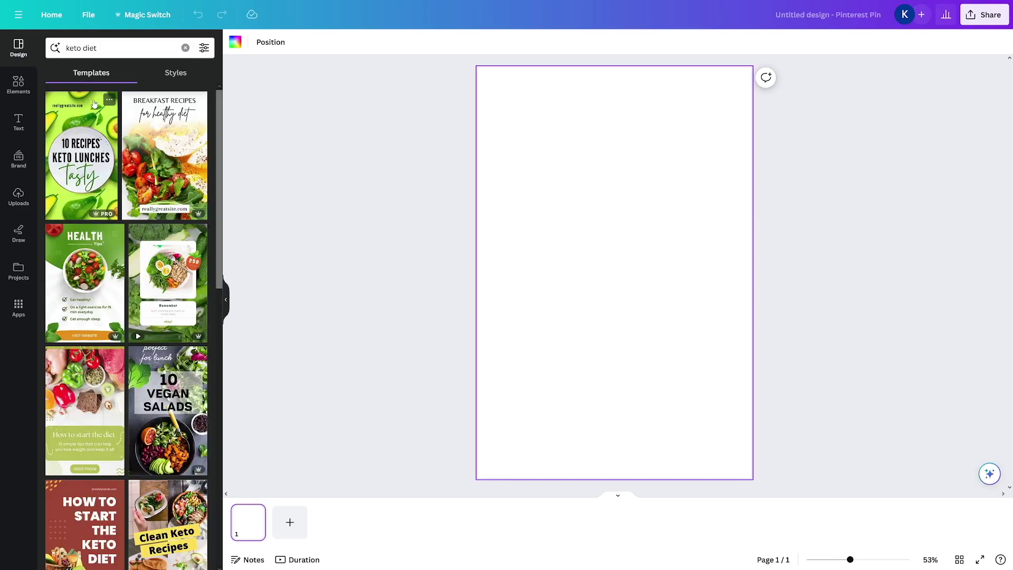
scroll(151, 354, down, 3)
scroll(150, 354, down, 4)
scroll(183, 306, up, 7)
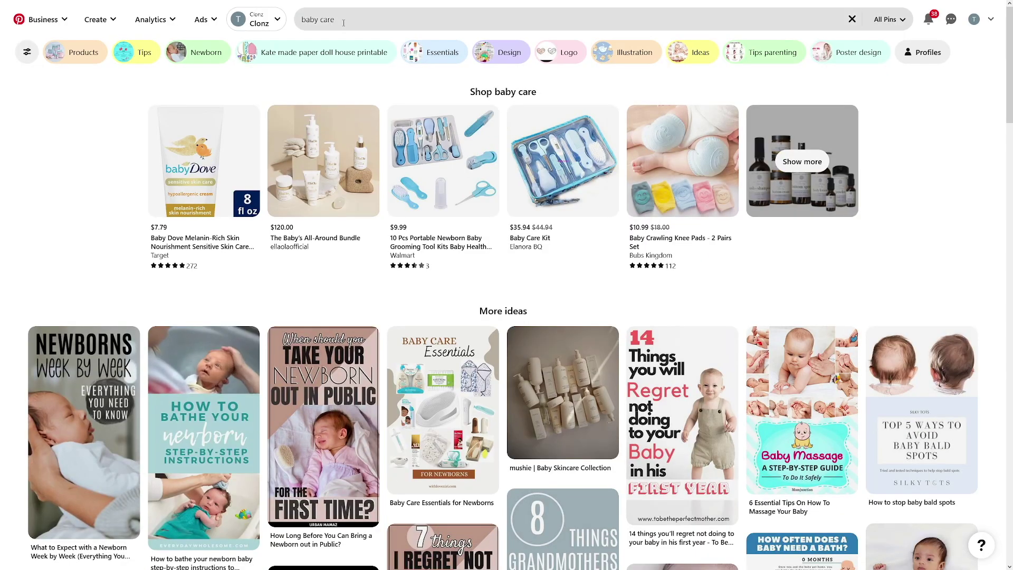
Switch to Pinterest, search for "keto" and examine the designs and headlines of the resulting pins
click(303, 53)
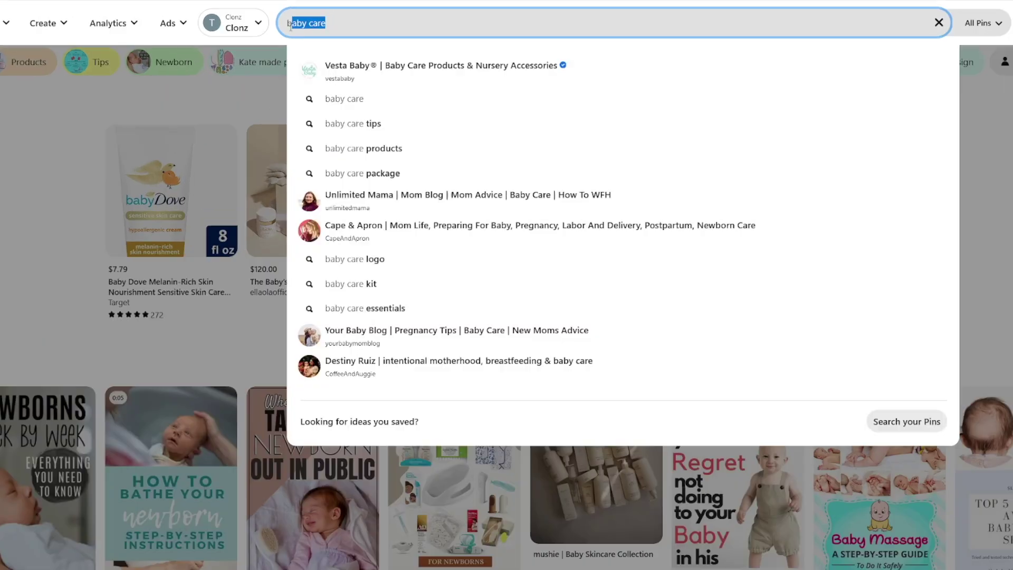
text(keto)
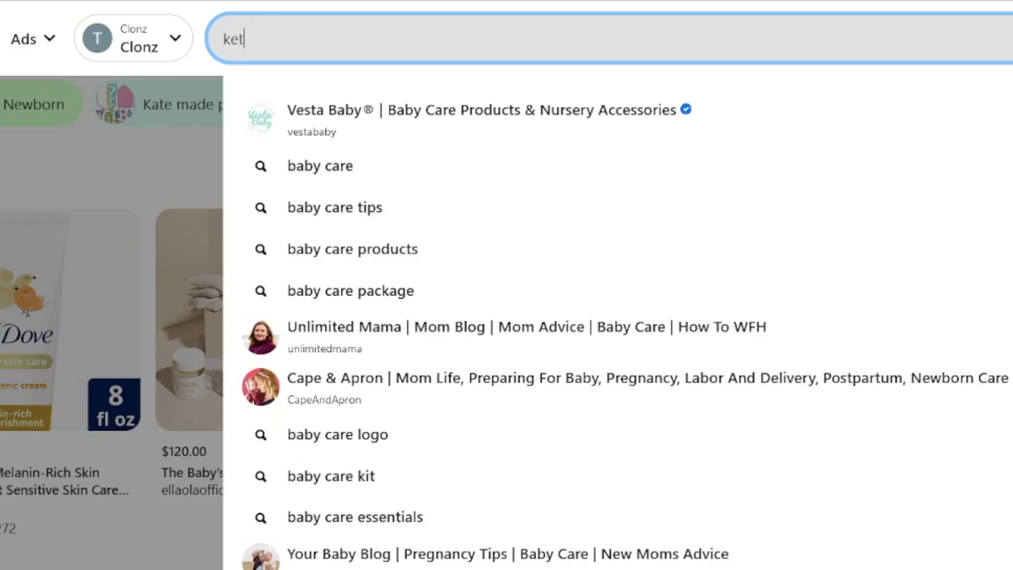
key(Return)
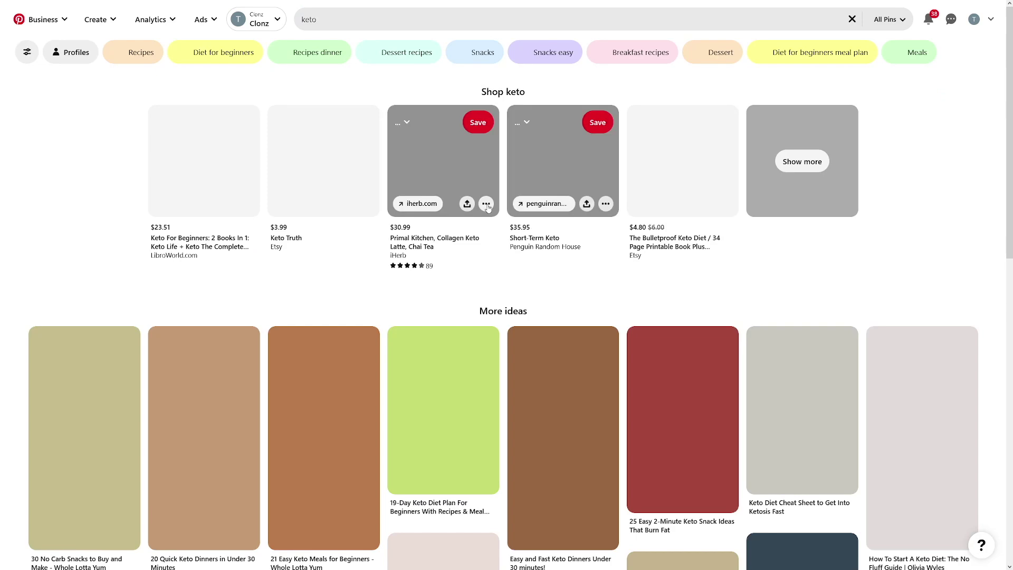
scroll(504, 273, down, 3)
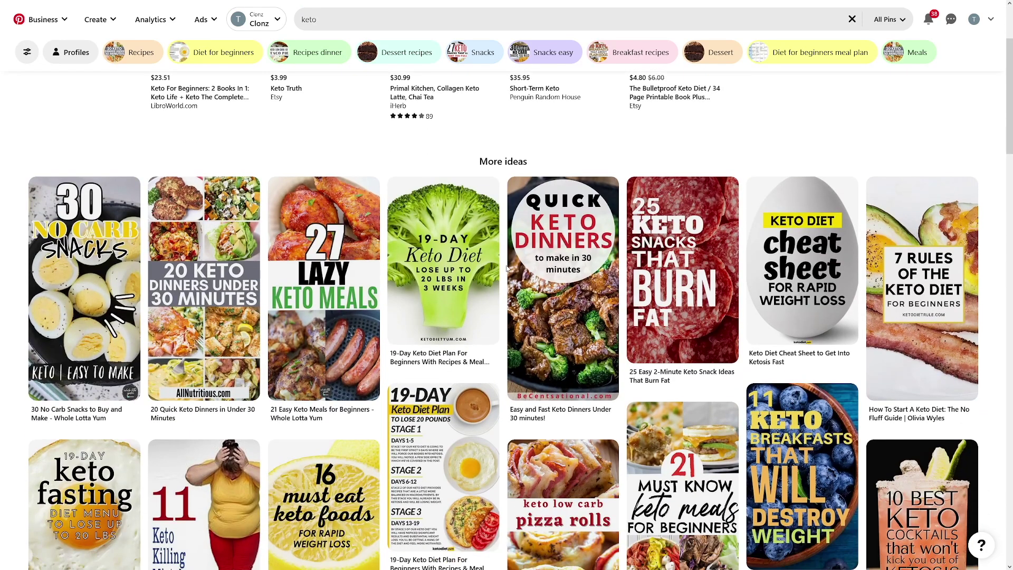
mouse_move(185, 338)
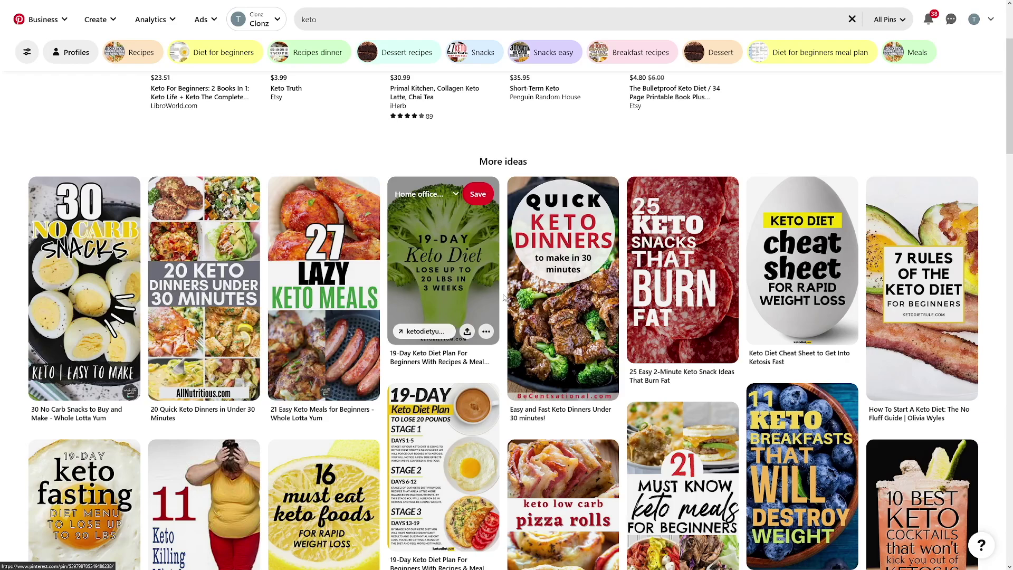
scroll(502, 298, down, 3)
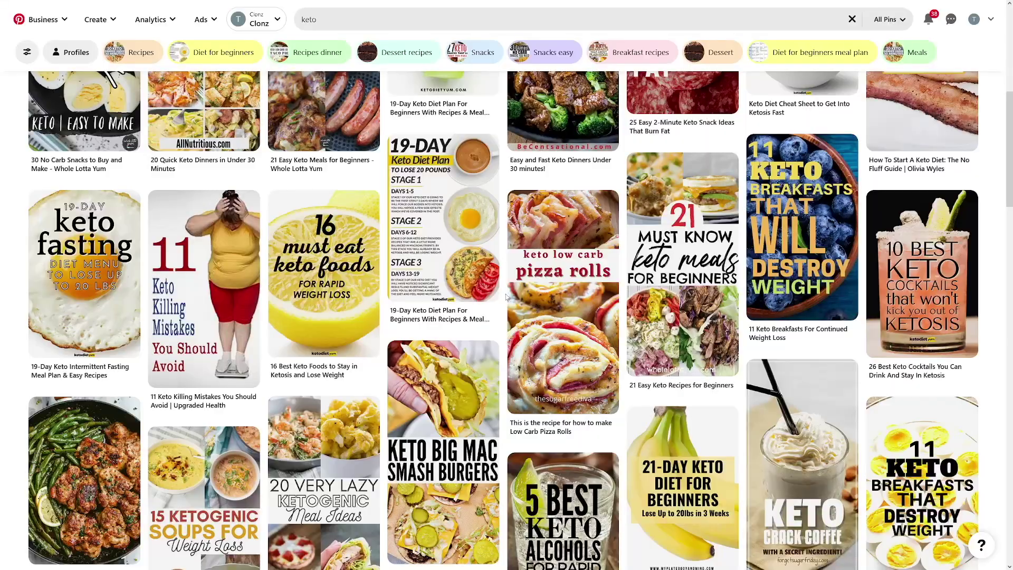
scroll(505, 294, down, 4)
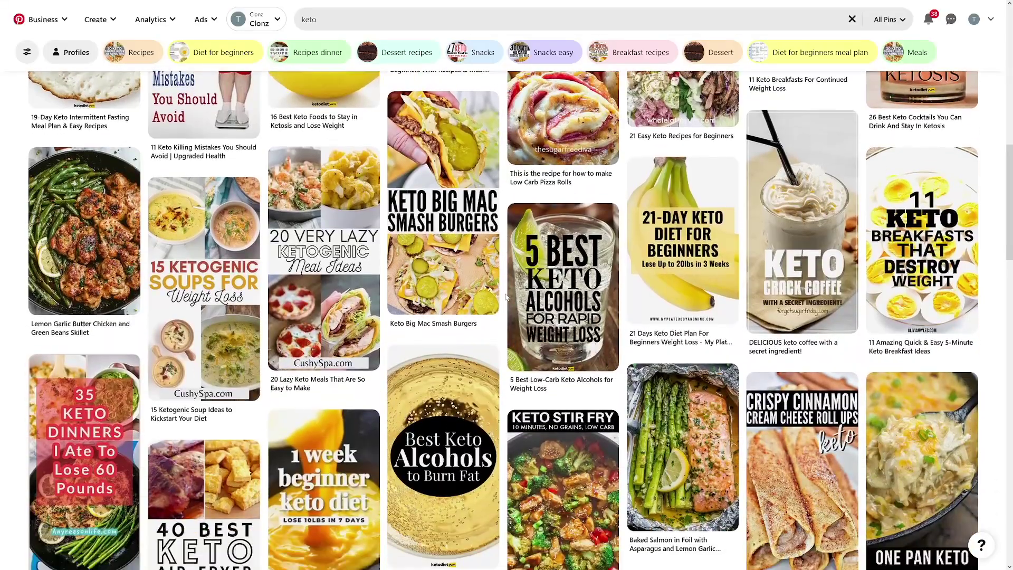
scroll(505, 296, down, 1)
scroll(505, 296, up, 10)
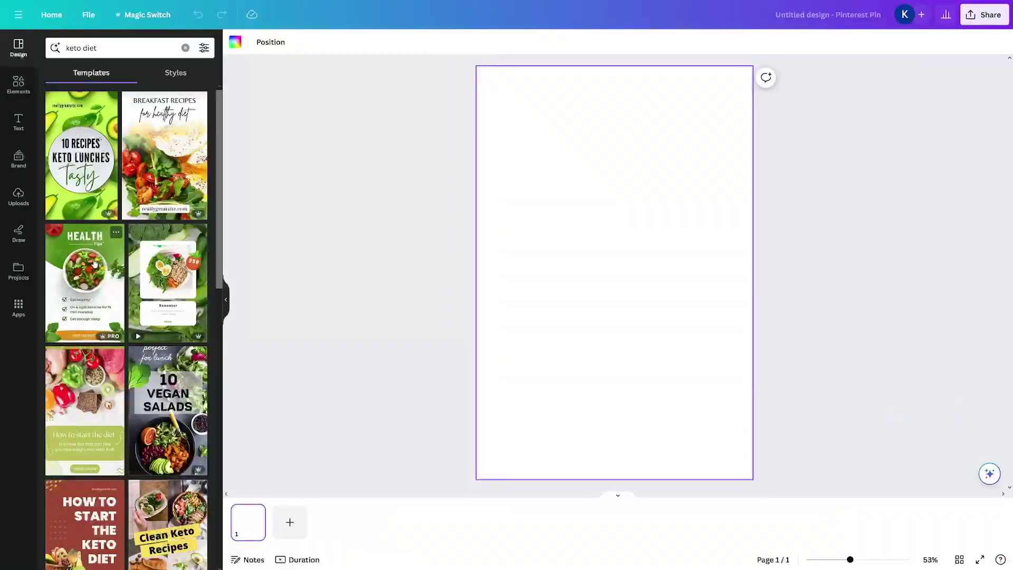
Back in Canva, apply the green Health Tips salad template to the blank pin and open the design's sharing options
mouse_move(105, 253)
mouse_down()
mouse_move(492, 224)
mouse_move(519, 212)
mouse_up()
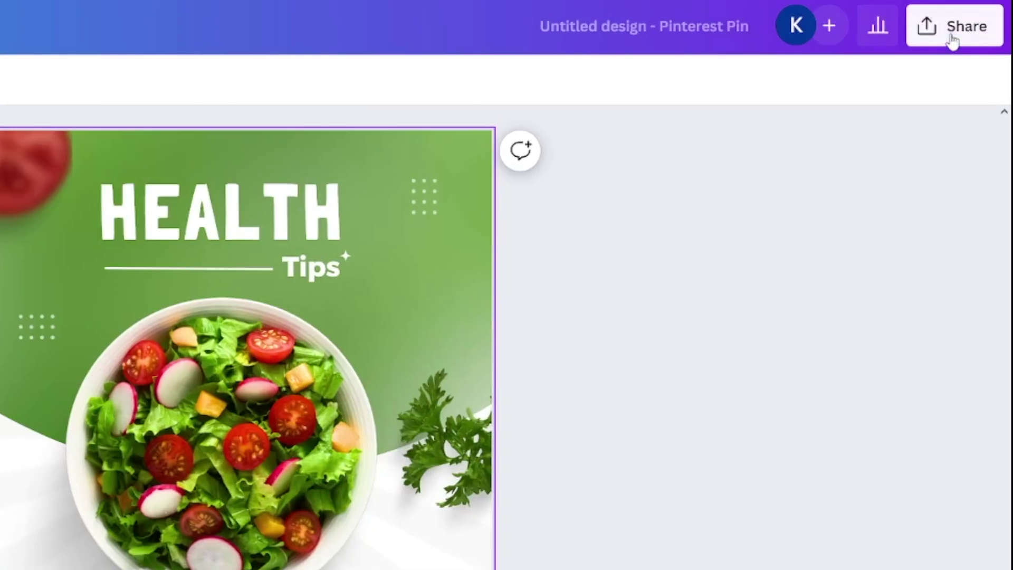
click(982, 15)
click(702, 543)
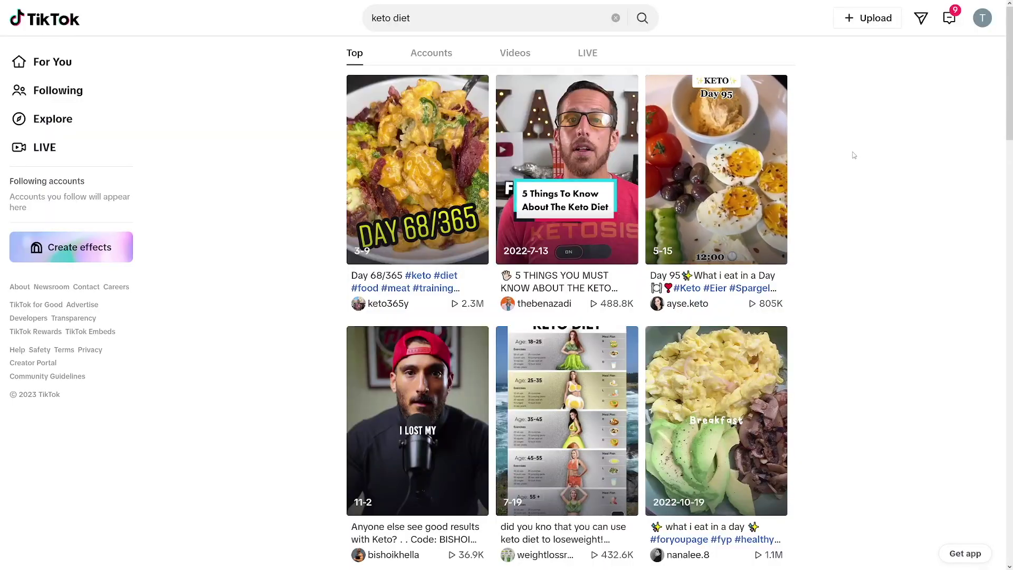
Browse TikTok's "keto diet" videos, open the three boiled eggs breakfast video and bring up its options
scroll(853, 155, down, 5)
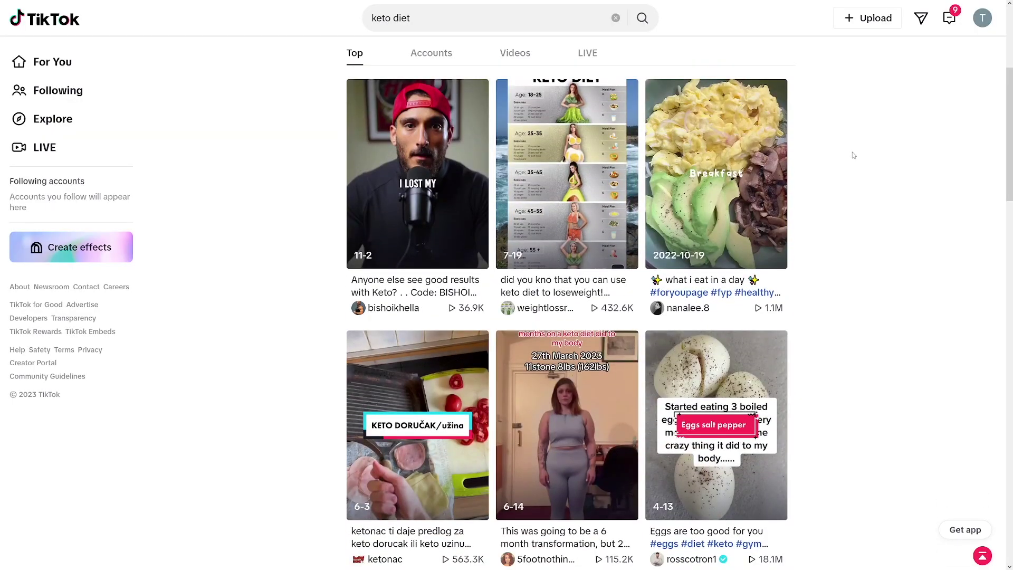
scroll(853, 155, down, 5)
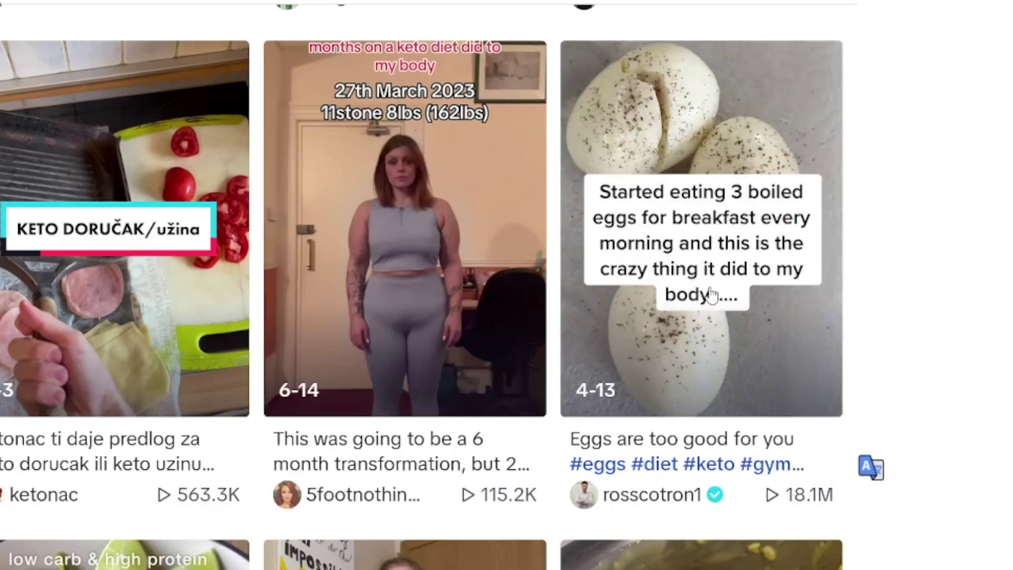
click(716, 254)
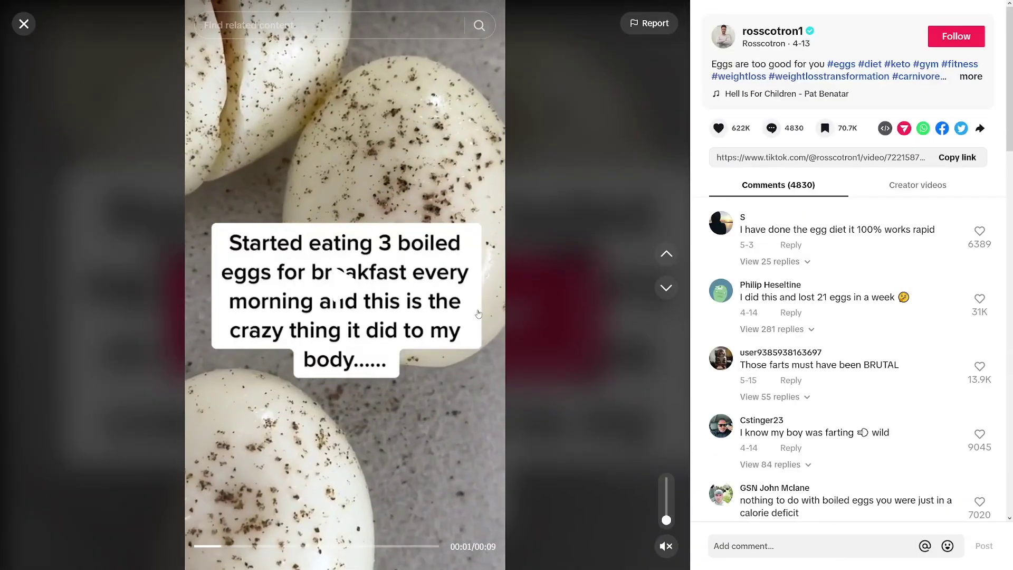
right_click(423, 196)
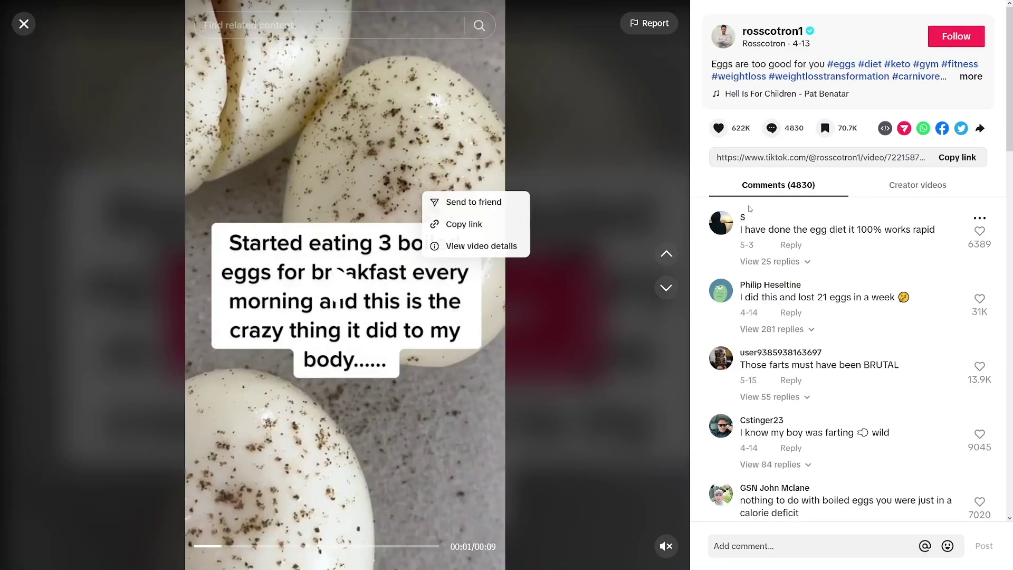
Look over the Stylish Cravings profile and its created pins on Pinterest
mouse_move(748, 37)
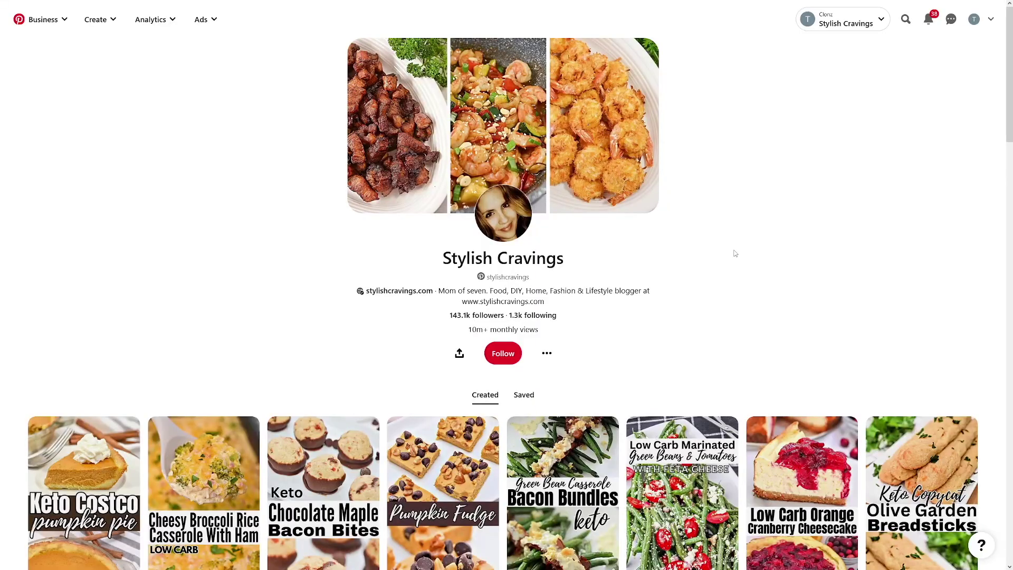
scroll(742, 260, down, 1)
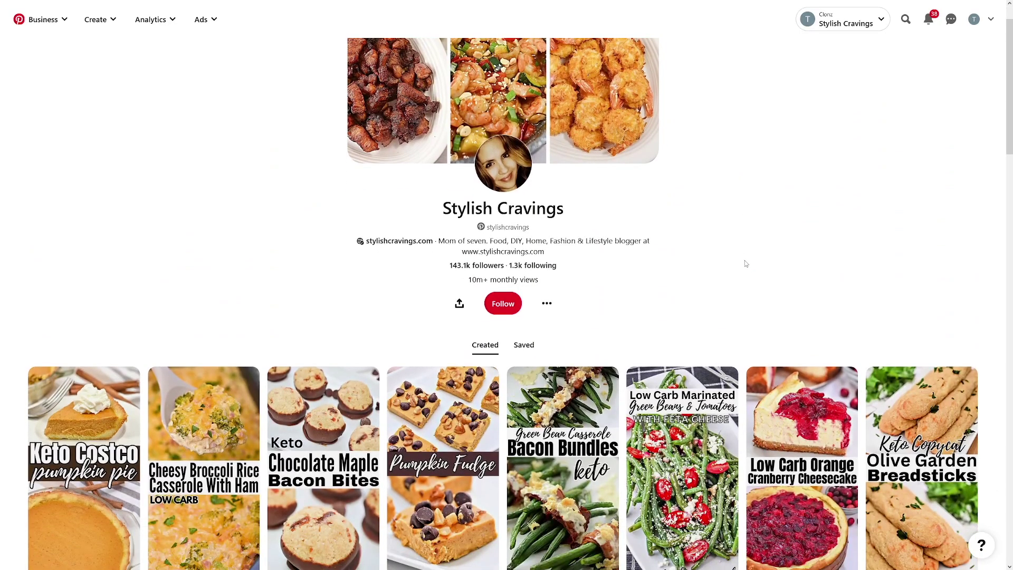